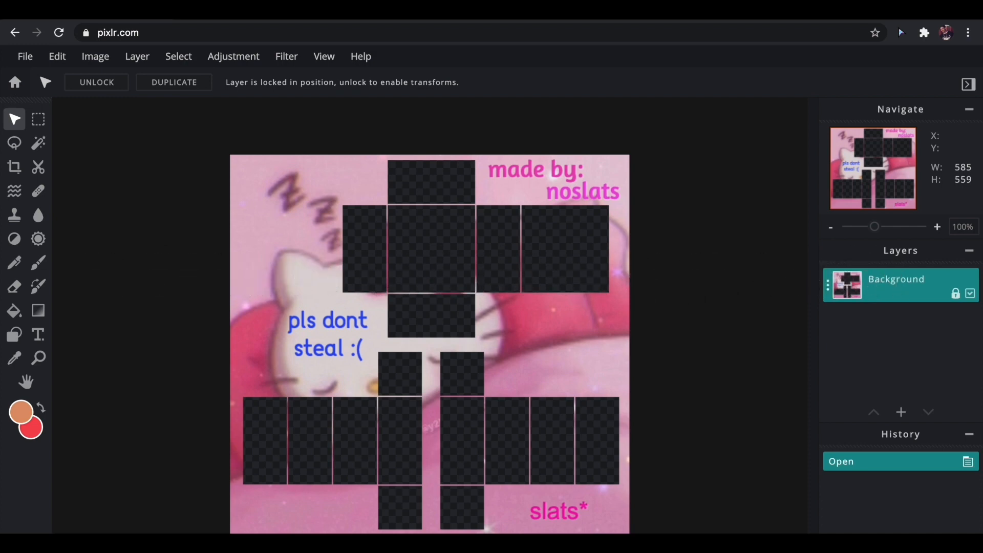
# - Add an empty layer above the shirt template background
pyautogui.click(901, 412)
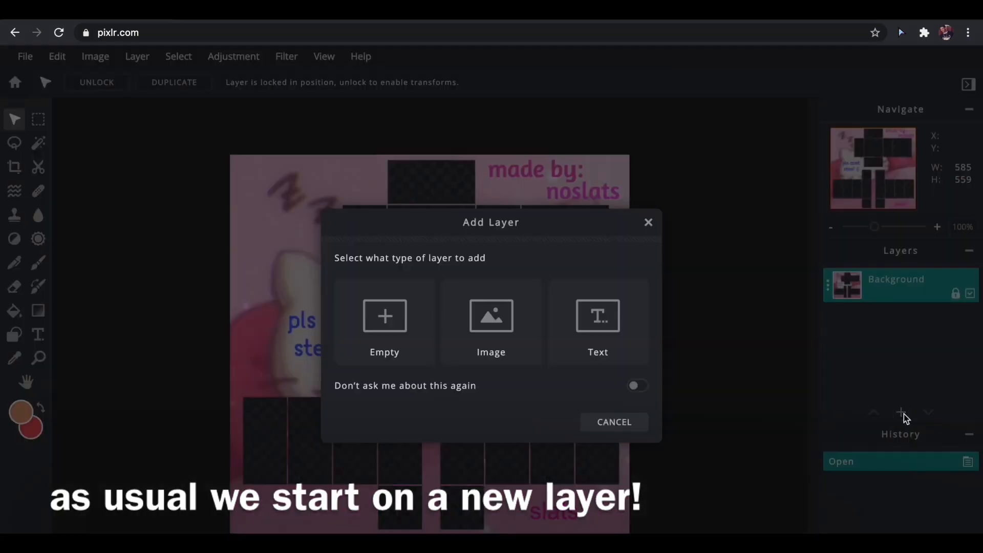
pyautogui.click(383, 338)
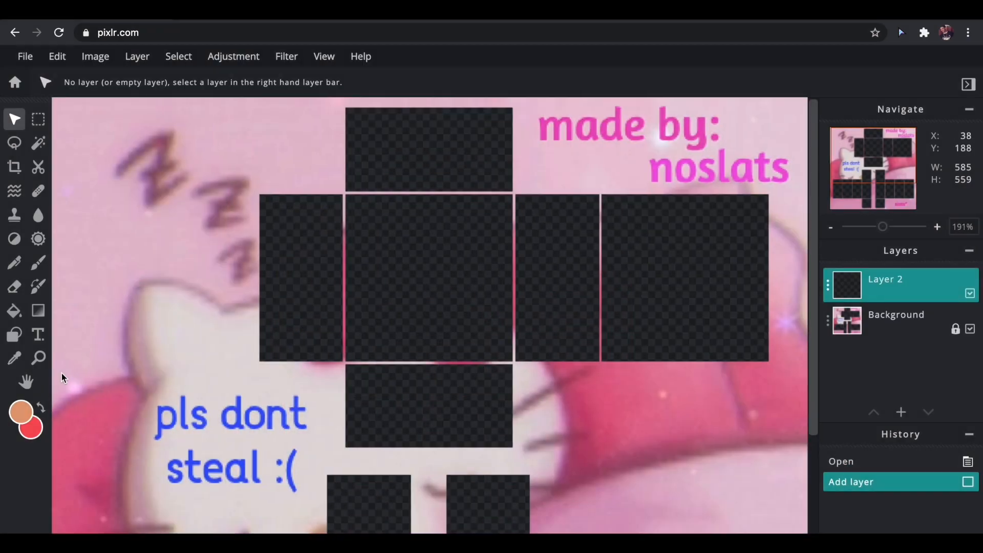
# - Set the foreground colour to light grey #EEEEEE and the background colour to black #000000
pyautogui.click(23, 407)
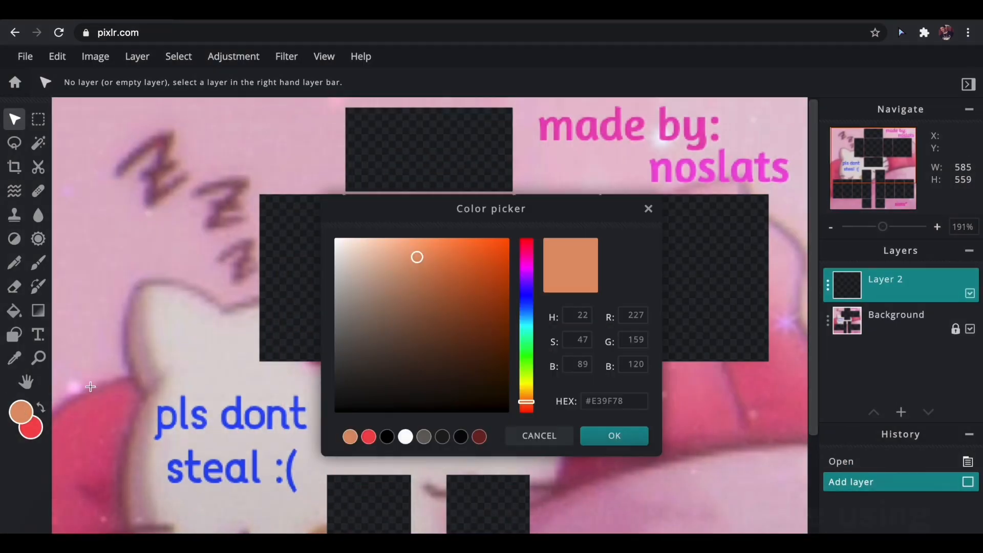
pyautogui.click(336, 238)
pyautogui.click(599, 434)
pyautogui.click(32, 426)
pyautogui.click(335, 411)
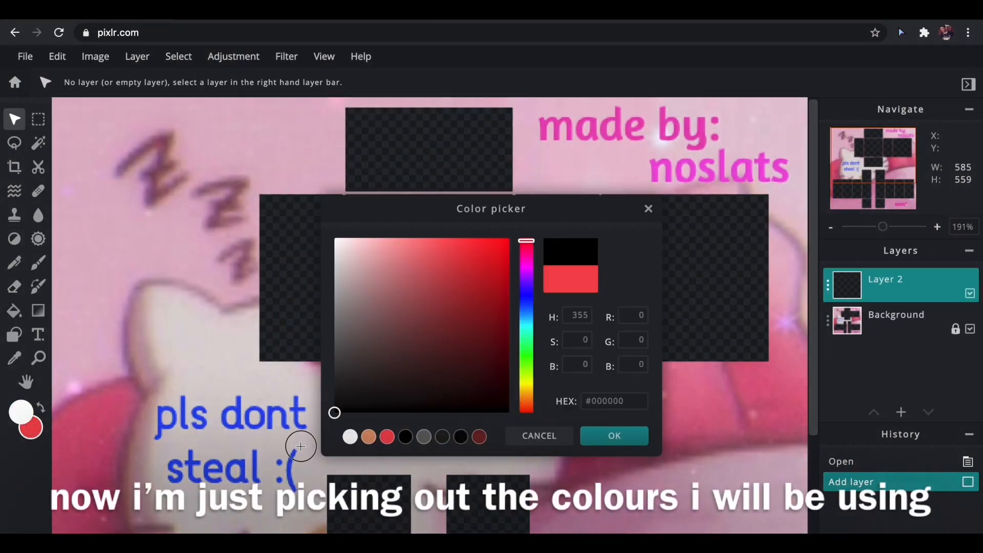
pyautogui.click(610, 435)
pyautogui.click(17, 407)
pyautogui.click(335, 249)
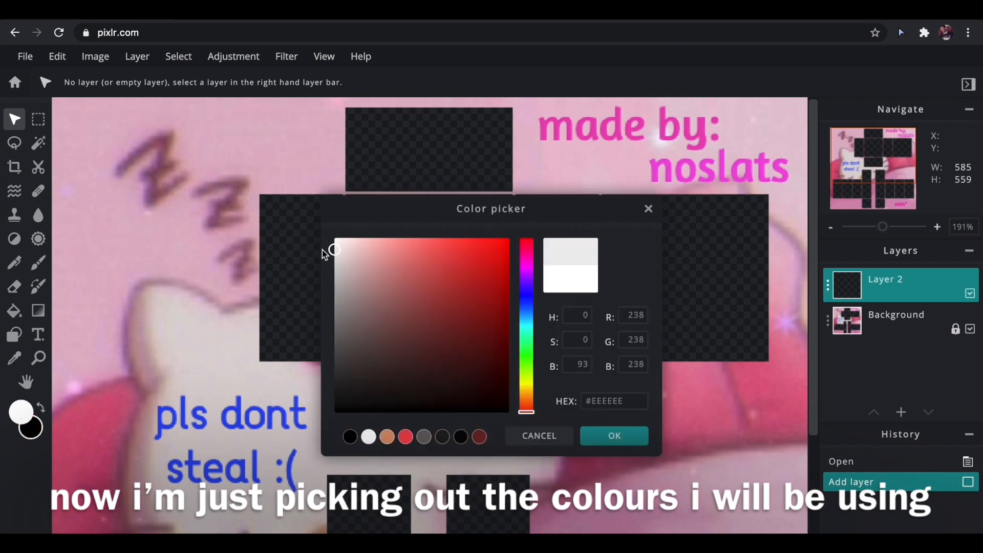
pyautogui.click(616, 437)
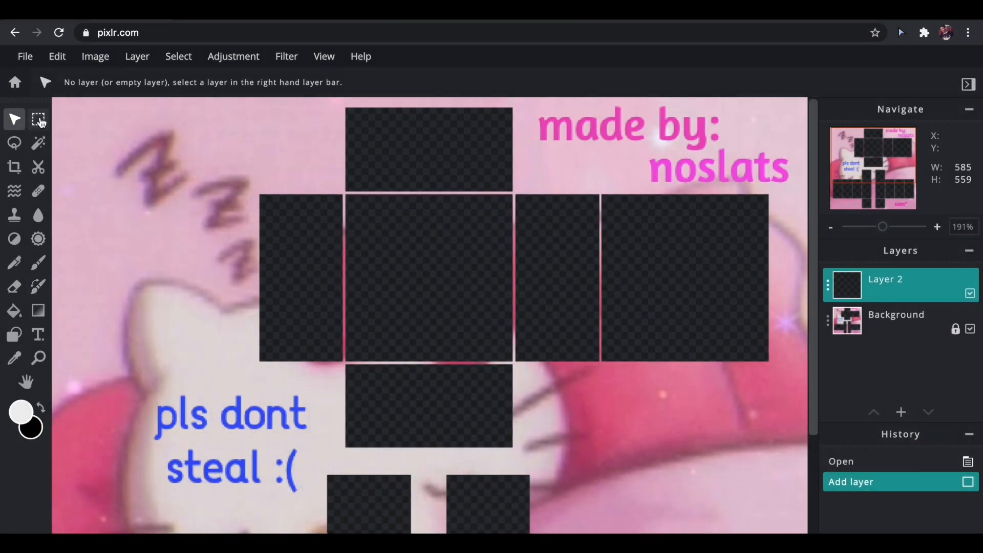
# - Select the template's uppermost torso panel with a rectangular marquee and fill it with the light grey foreground colour
pyautogui.click(39, 119)
pyautogui.moveTo(345, 107); pyautogui.dragTo(512, 192)
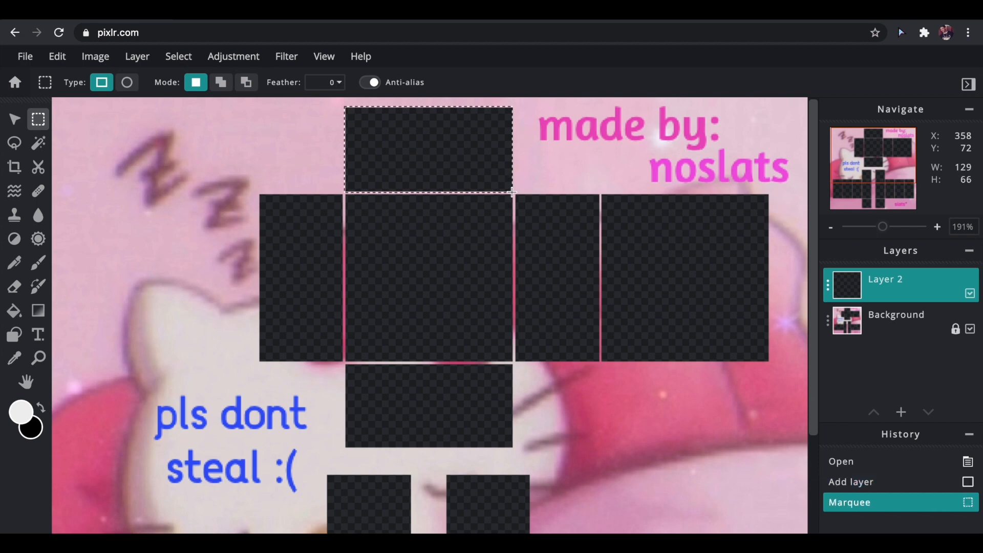
pyautogui.click(14, 310)
pyautogui.click(408, 143)
pyautogui.click(38, 119)
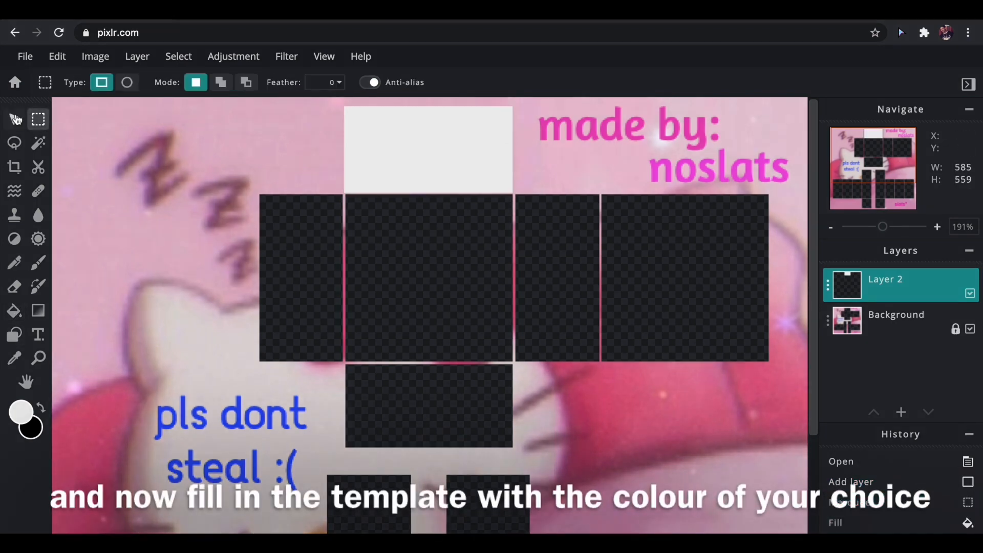
# - Duplicate the grey panel and freely resize the copy to about 390 × 79 px across the upper part of the torso row
pyautogui.click(16, 119)
pyautogui.click(618, 83)
pyautogui.moveTo(399, 148); pyautogui.dragTo(315, 235)
pyautogui.moveTo(429, 279); pyautogui.dragTo(715, 297)
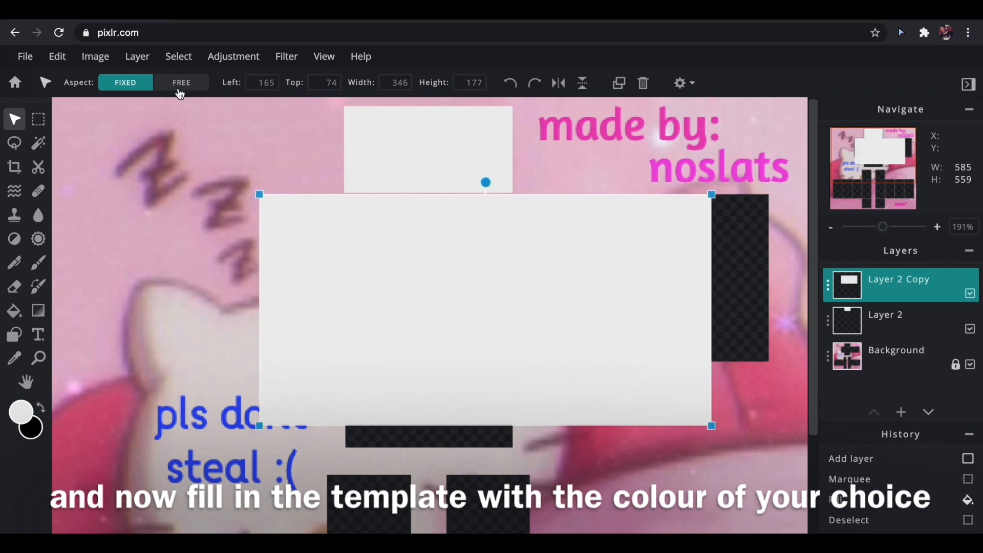
pyautogui.click(181, 85)
pyautogui.moveTo(712, 426); pyautogui.dragTo(765, 294)
pyautogui.click(870, 353)
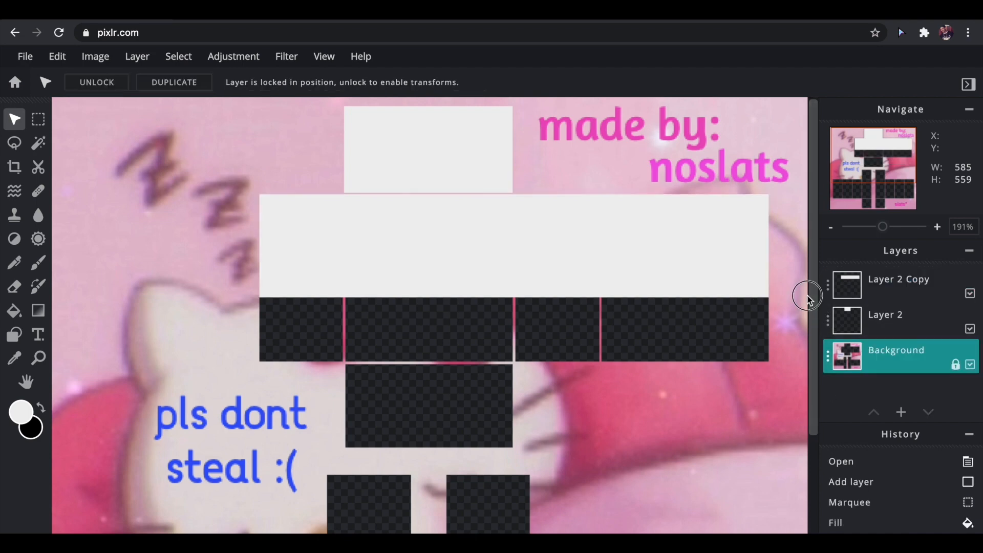
# - Cover the two square panels above the sleeves with duplicates of the torso strip resized to about 65 × 65 px
pyautogui.scroll(-1, 809, 486)
pyautogui.click(575, 155)
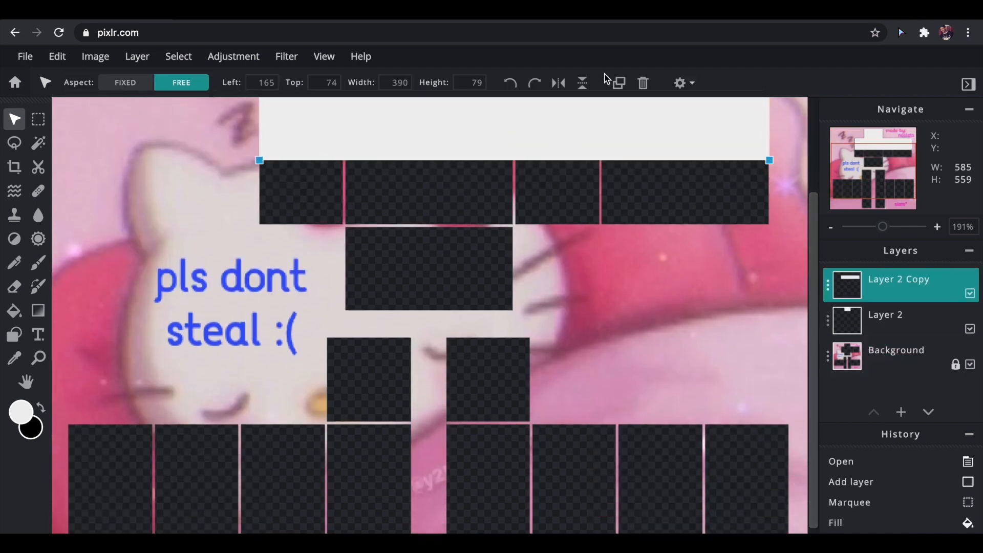
pyautogui.click(618, 83)
pyautogui.moveTo(598, 118); pyautogui.dragTo(578, 387)
pyautogui.moveTo(748, 326); pyautogui.dragTo(366, 361)
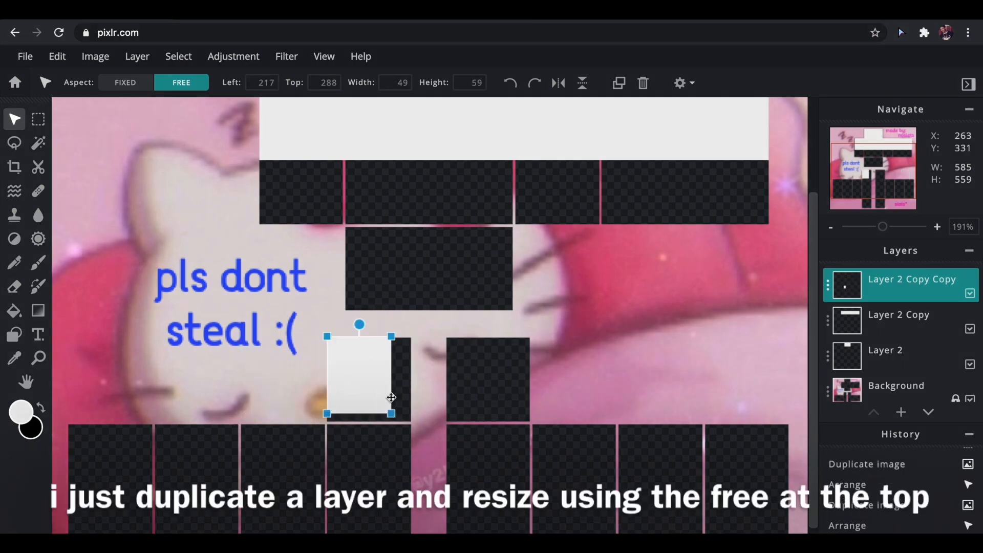
pyautogui.moveTo(390, 412); pyautogui.dragTo(411, 420)
pyautogui.click(618, 82)
pyautogui.moveTo(376, 386); pyautogui.dragTo(496, 386)
# - Duplicate the grey square and stretch the copy to about 551 × 126 px across both sleeve rows
pyautogui.moveTo(811, 361); pyautogui.dragTo(810, 430)
pyautogui.click(619, 82)
pyautogui.moveTo(491, 290); pyautogui.dragTo(113, 377)
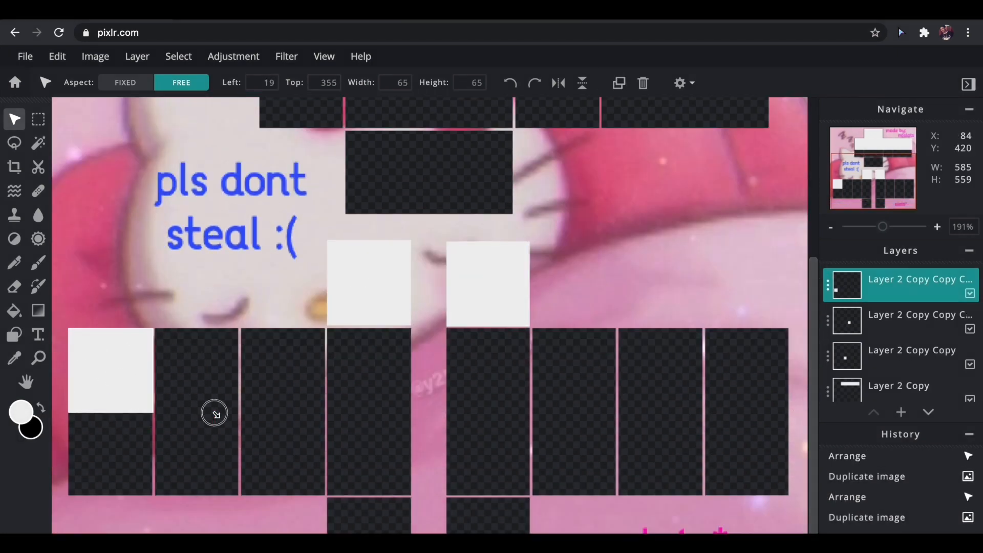
pyautogui.moveTo(214, 413); pyautogui.dragTo(788, 493)
pyautogui.click(340, 316)
# - Clear the part of the sleeve strip that covers the gap between the two sleeves using a rectangular selection
pyautogui.click(38, 119)
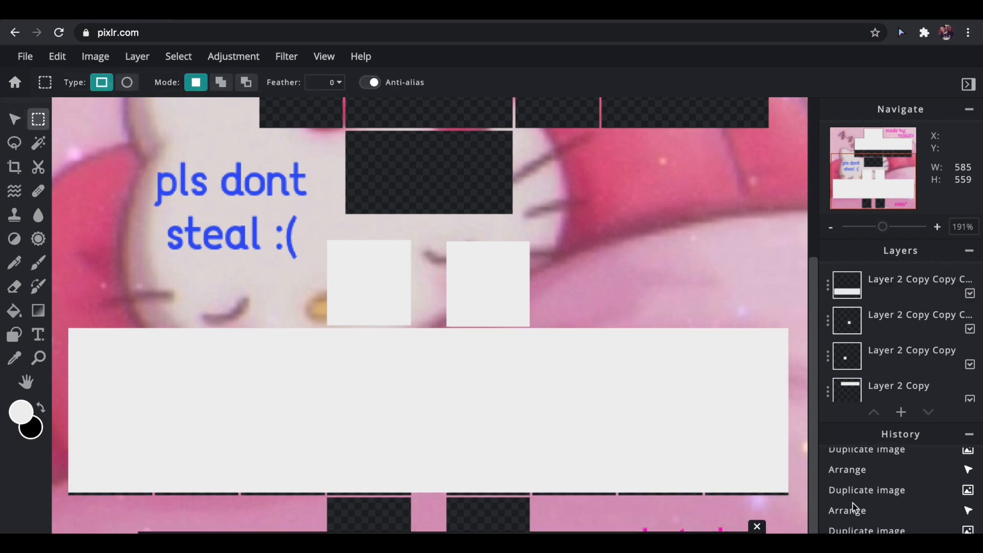
pyautogui.click(757, 527)
pyautogui.moveTo(412, 508); pyautogui.dragTo(446, 255)
pyautogui.press('Delete')
pyautogui.press('v')
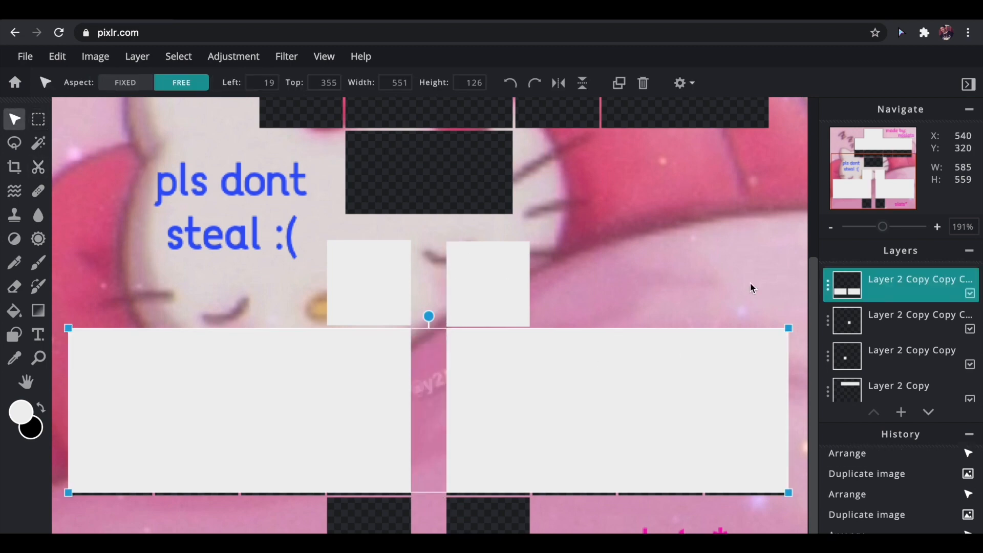
pyautogui.click(750, 286)
# - Merge the upper torso panel layer with the torso strip layer and move the merged layer to the top of the stack
pyautogui.moveTo(812, 333); pyautogui.dragTo(816, 120)
pyautogui.scroll(-3, 877, 340)
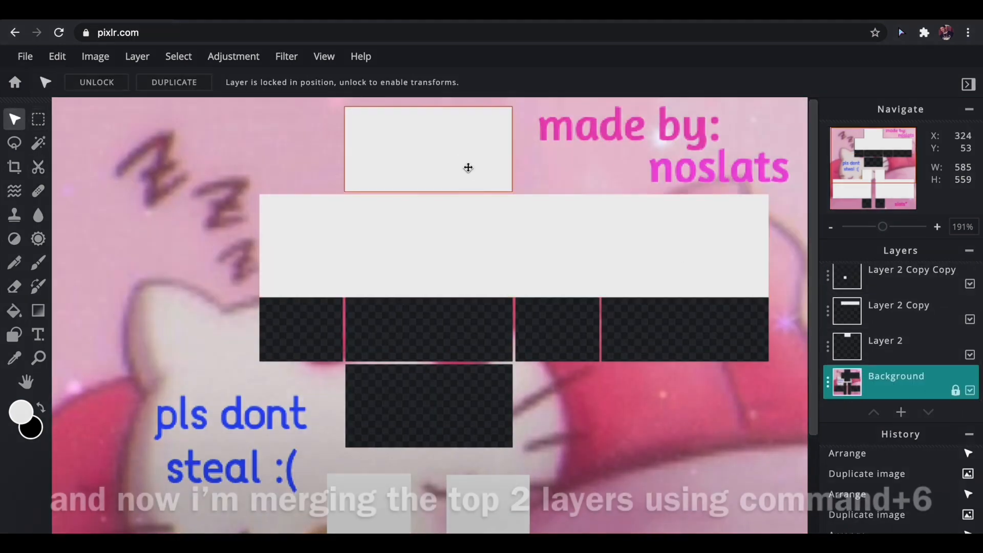
pyautogui.click(468, 167)
pyautogui.click(916, 310)
pyautogui.press('super+6')
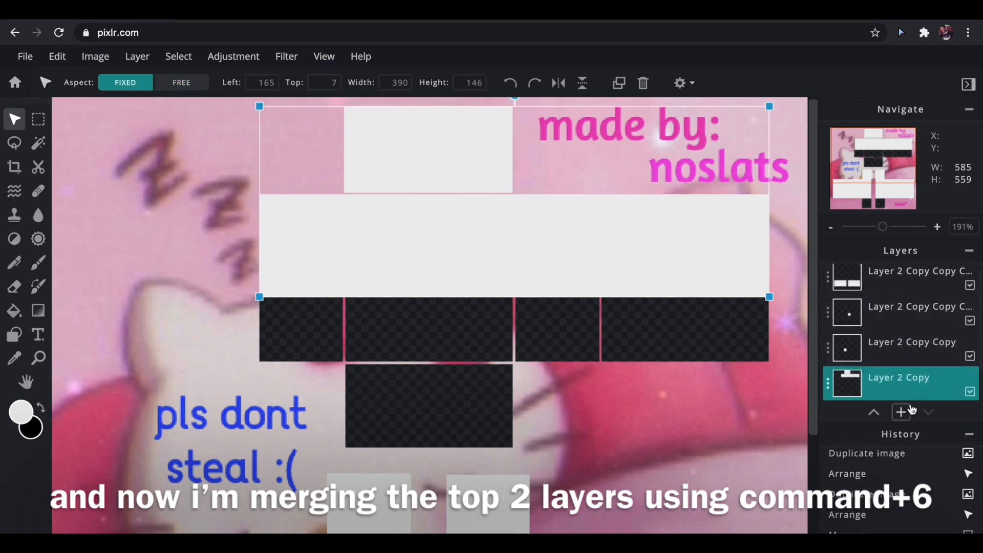
pyautogui.moveTo(899, 320); pyautogui.dragTo(896, 281)
# - Cut an oval neck hole across the seam between the upper torso panel and the front torso strip with an elliptical selection
pyautogui.moveTo(881, 226); pyautogui.dragTo(896, 227)
pyautogui.moveTo(814, 255); pyautogui.dragTo(815, 227)
pyautogui.hscroll(2, 430, 315)
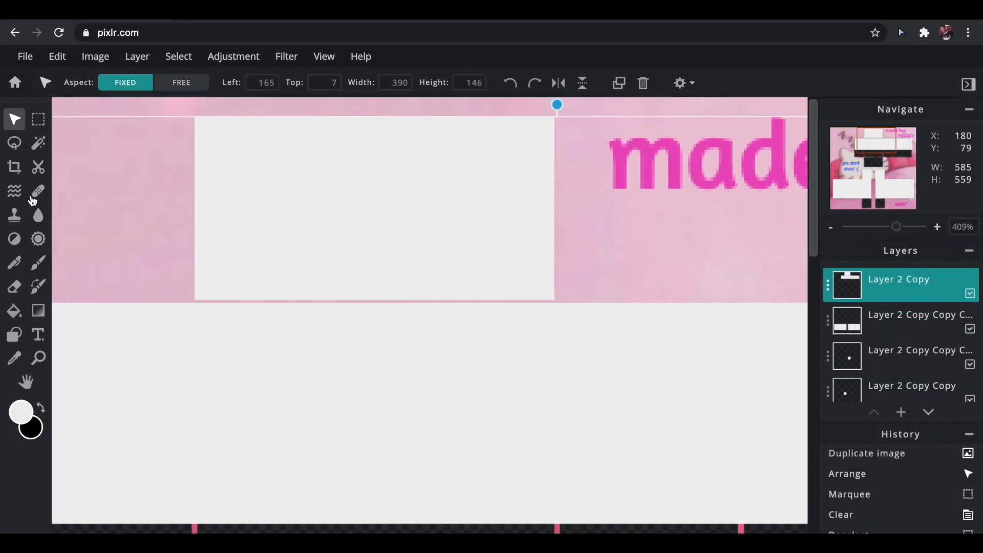
pyautogui.click(38, 119)
pyautogui.click(127, 82)
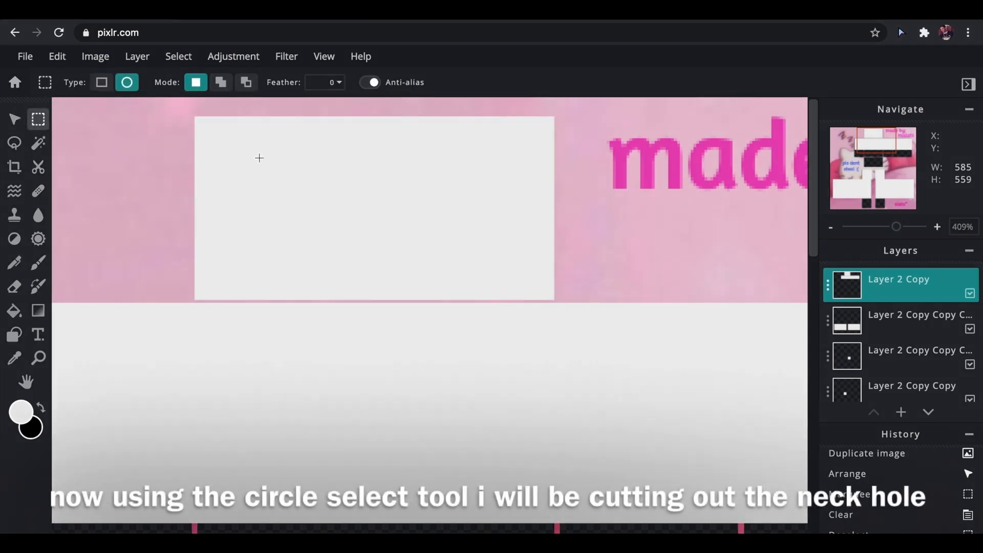
pyautogui.moveTo(313, 206); pyautogui.dragTo(426, 332)
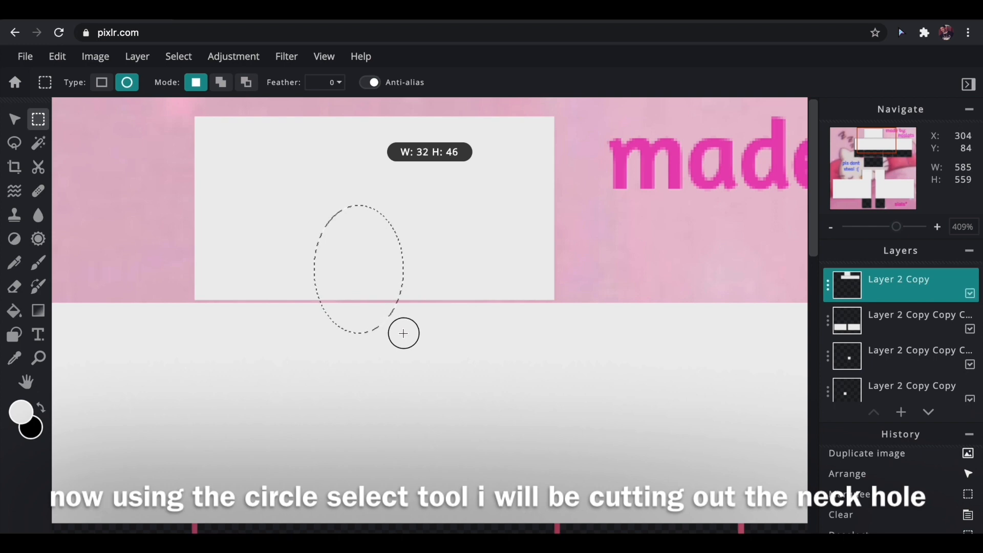
pyautogui.moveTo(357, 266)
pyautogui.mouseDown()
pyautogui.moveTo(382, 274)
pyautogui.moveTo(371, 277)
pyautogui.mouseUp()
pyautogui.press('Delete')
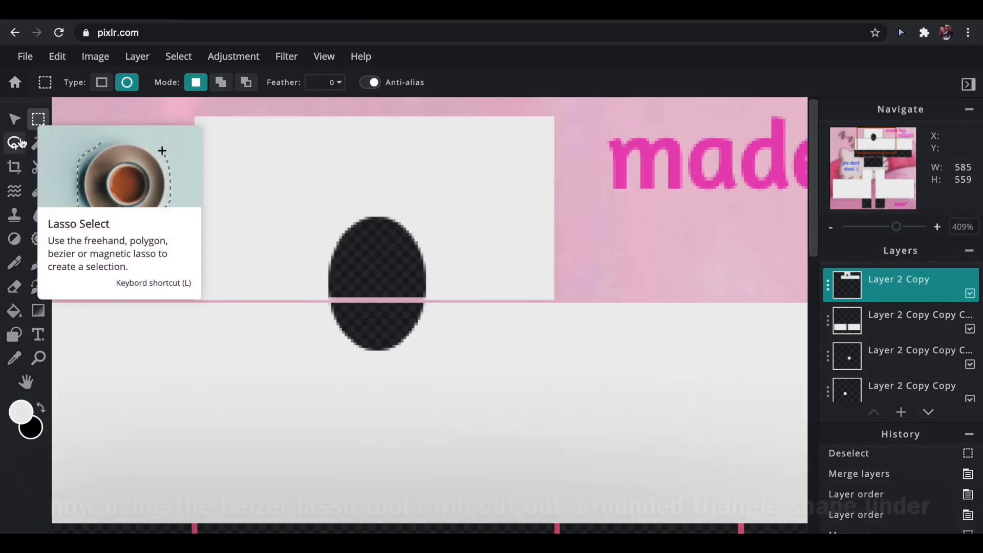
# - Extend the neck hole downward into a rounded point by clearing a Bezier lasso selection on the front torso strip
pyautogui.click(15, 143)
pyautogui.click(152, 83)
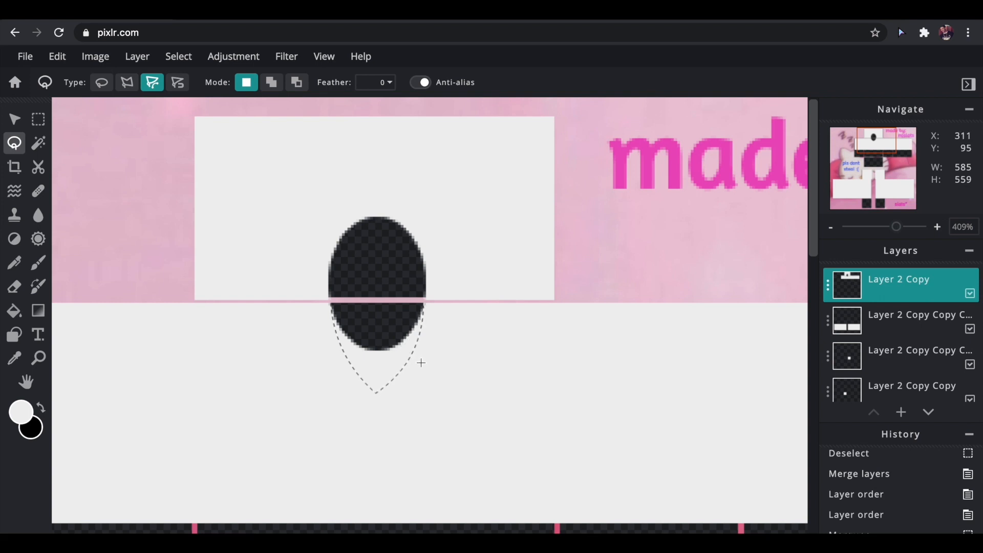
pyautogui.doubleClick(369, 266)
pyautogui.press('BackSpace')
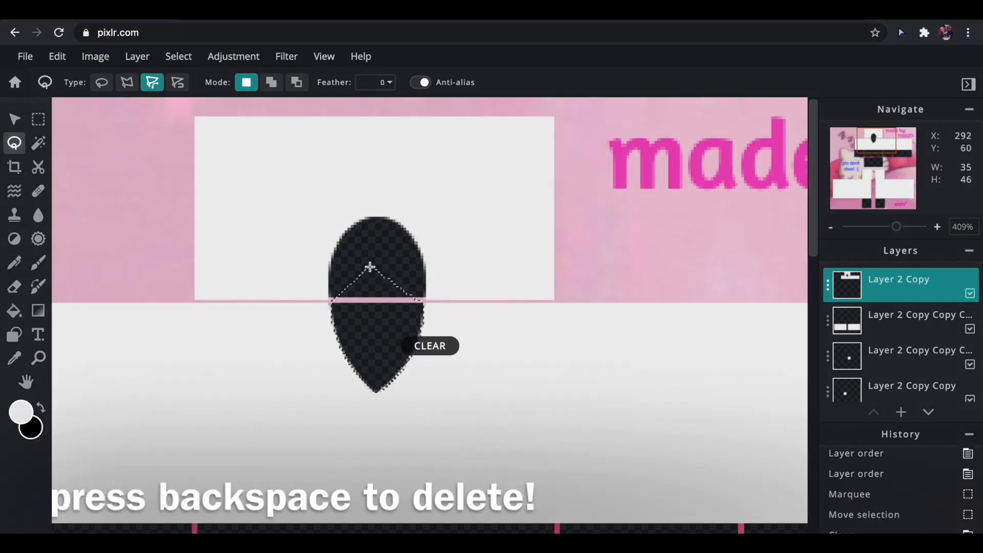
pyautogui.click(387, 260)
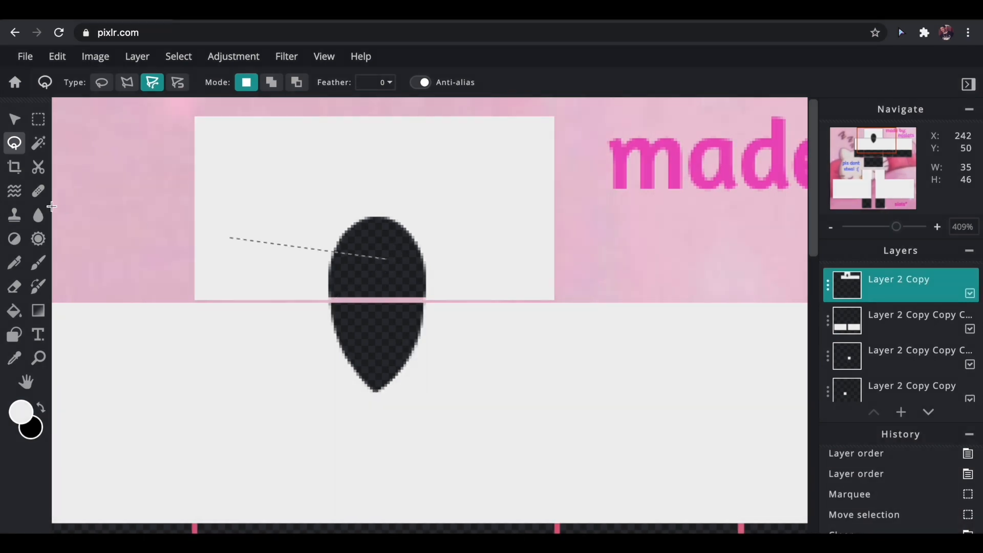
pyautogui.click(15, 121)
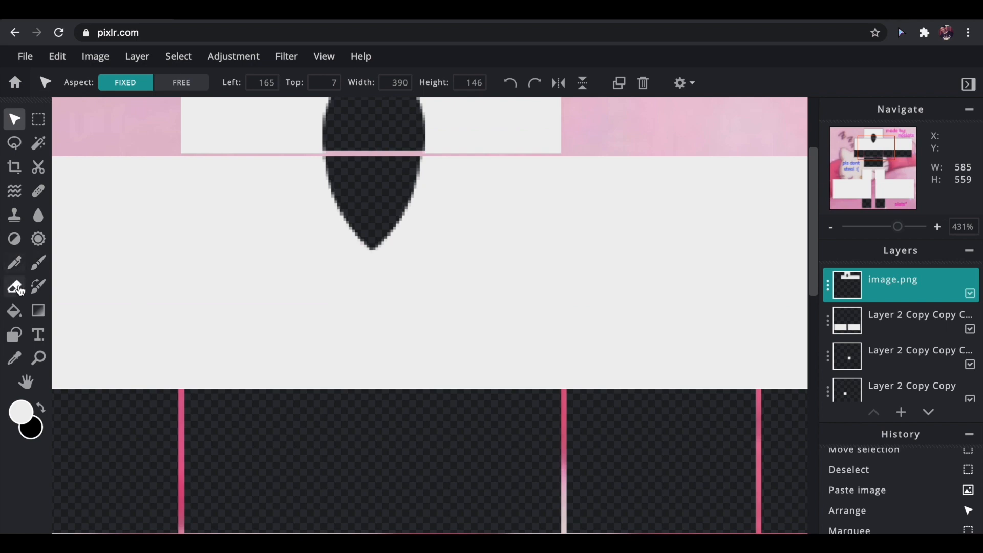
# - Erase a pointed notch in the torso strip's lower edge below the neckline with the 100 px four-pointed star brush, rotated point-up
pyautogui.click(15, 288)
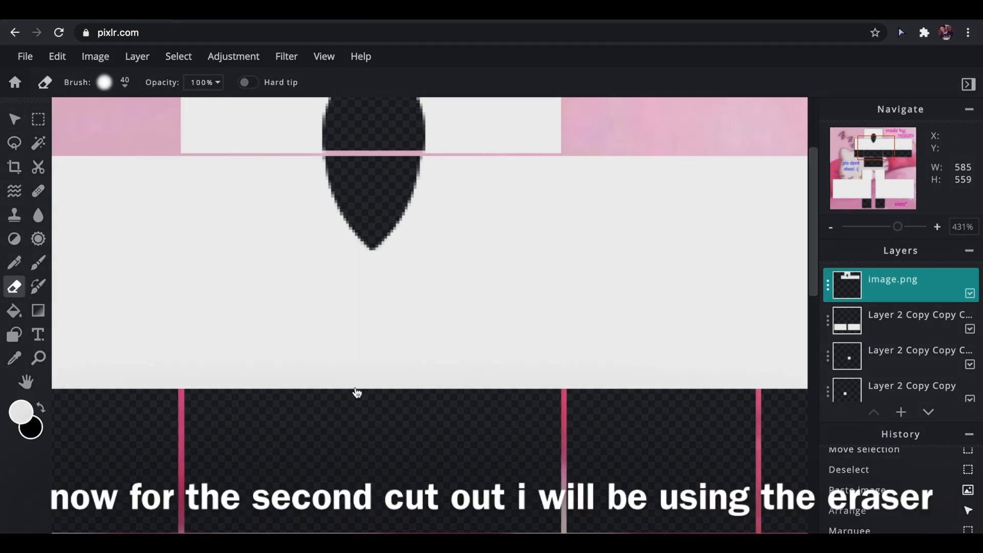
pyautogui.scroll(-3, 283, 391)
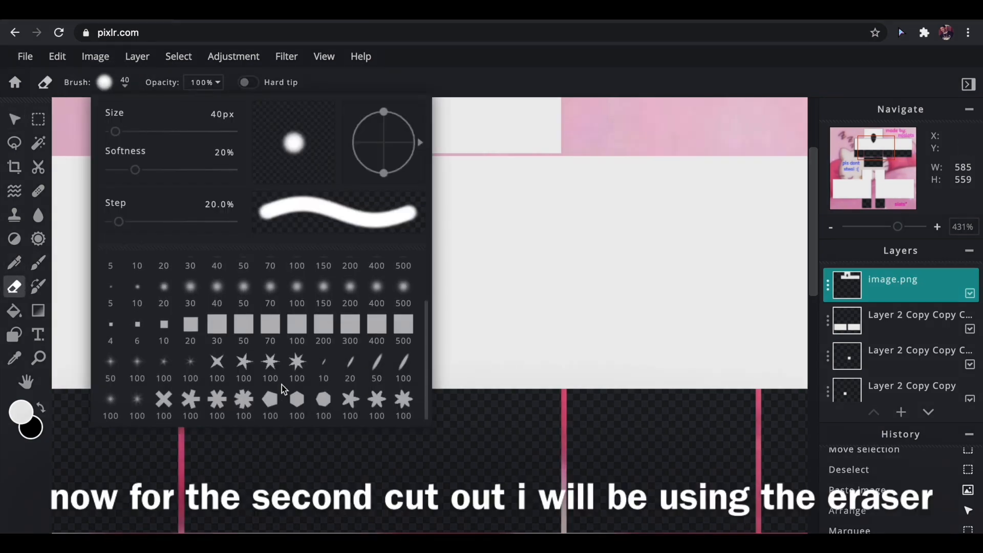
pyautogui.click(218, 364)
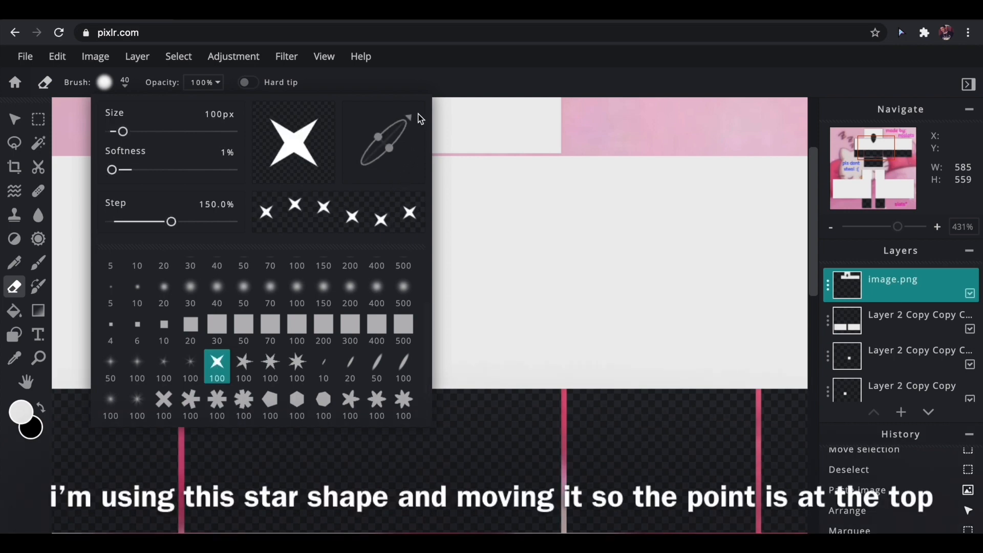
pyautogui.moveTo(413, 121); pyautogui.dragTo(417, 145)
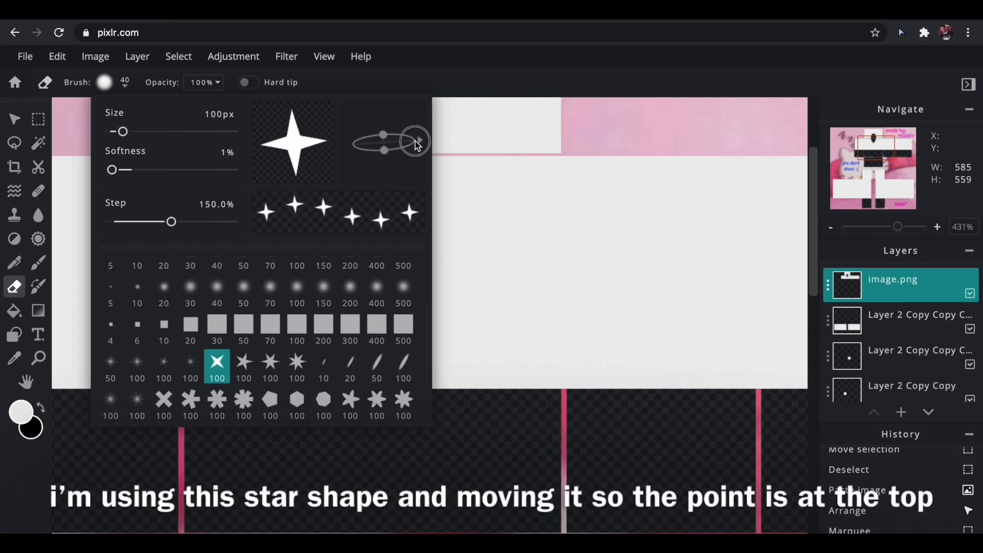
pyautogui.click(456, 172)
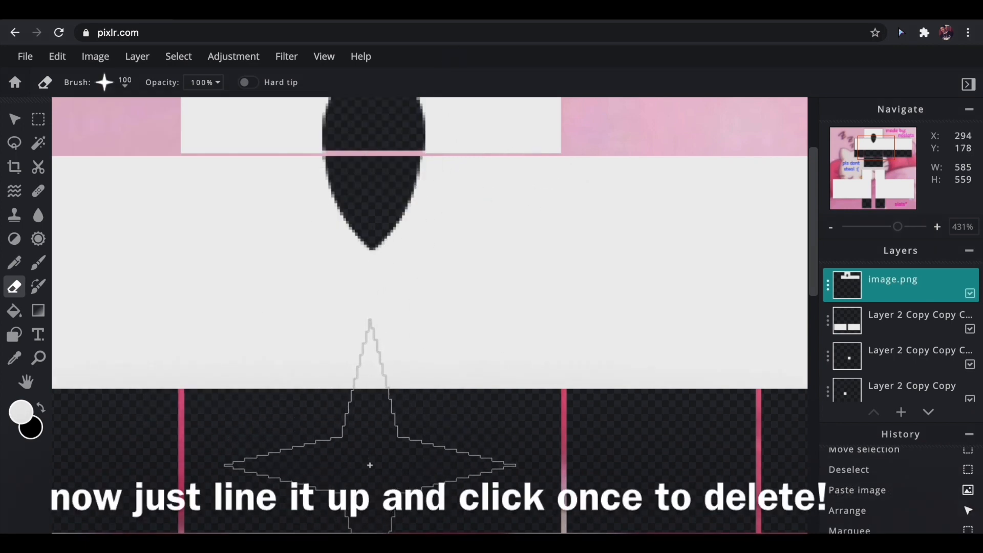
pyautogui.click(369, 465)
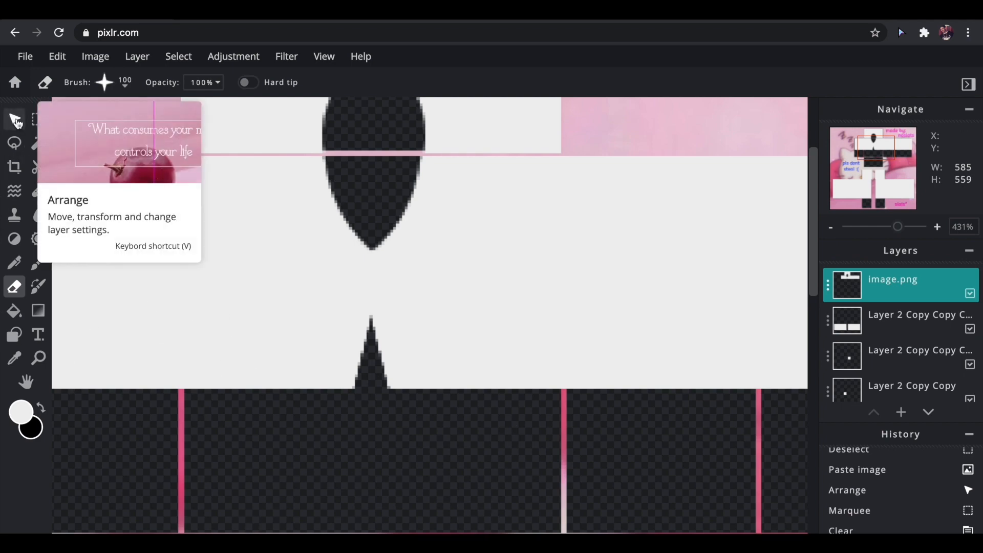
pyautogui.click(15, 120)
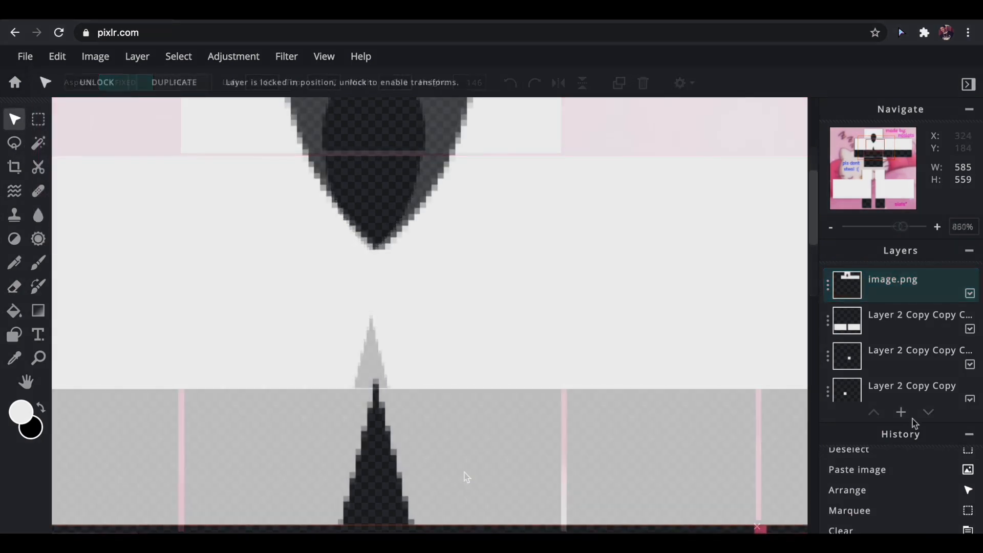
# - On a new empty layer, draw a small unfilled black circle with a stroke of 2 just below the neckline's point
pyautogui.click(901, 412)
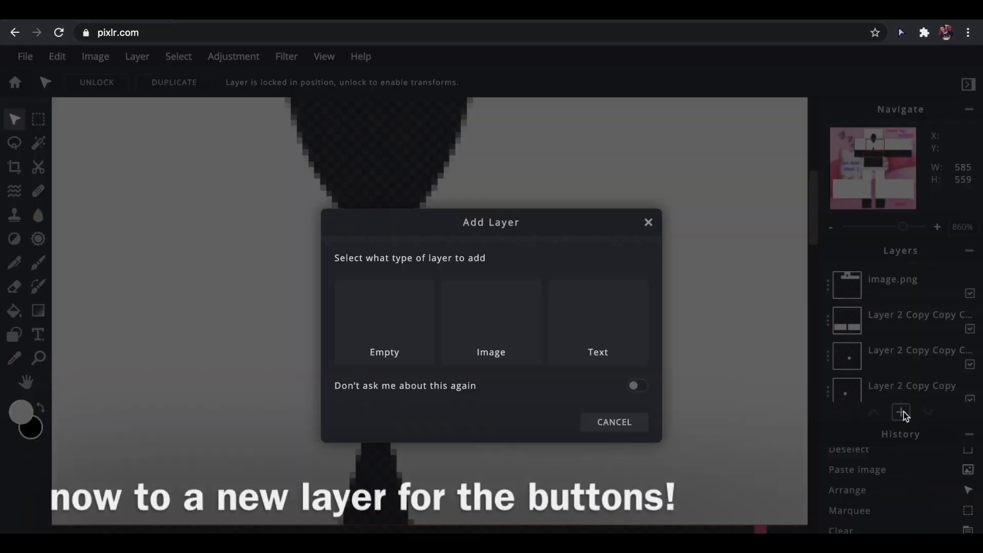
pyautogui.click(387, 352)
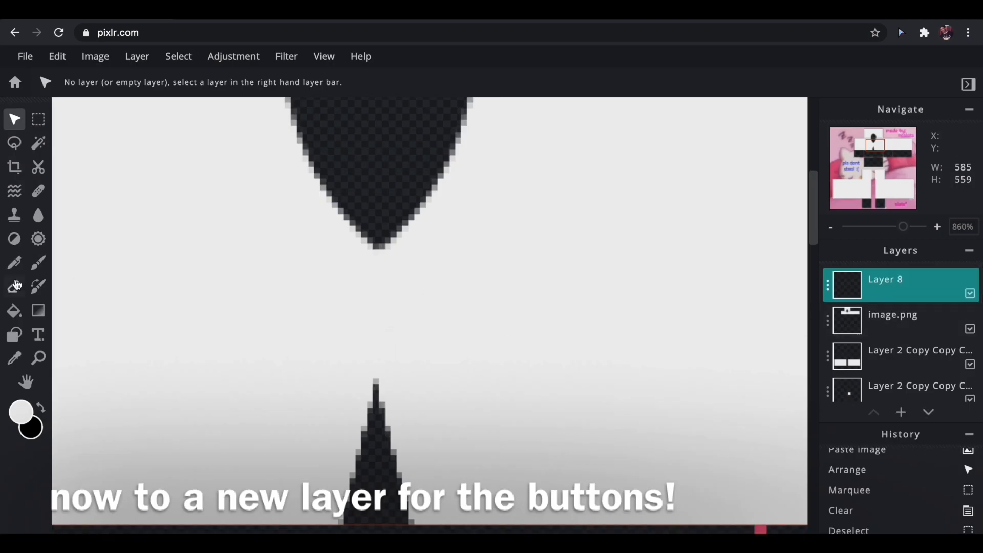
pyautogui.click(15, 335)
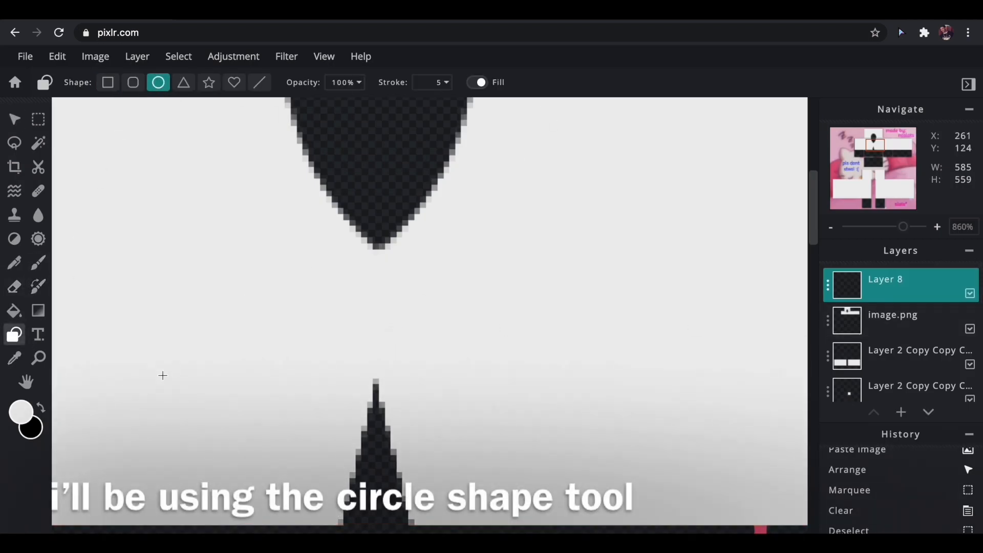
pyautogui.click(41, 407)
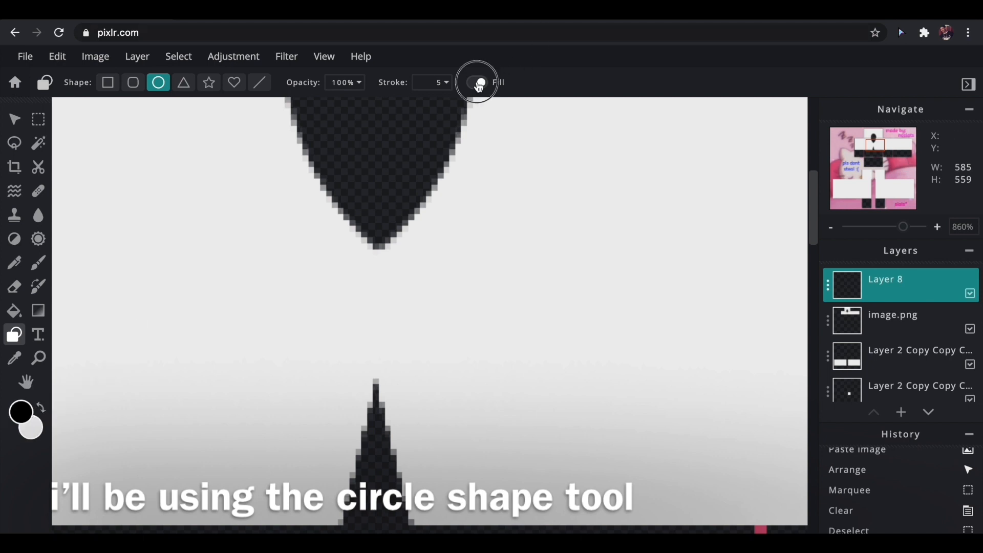
pyautogui.click(427, 80)
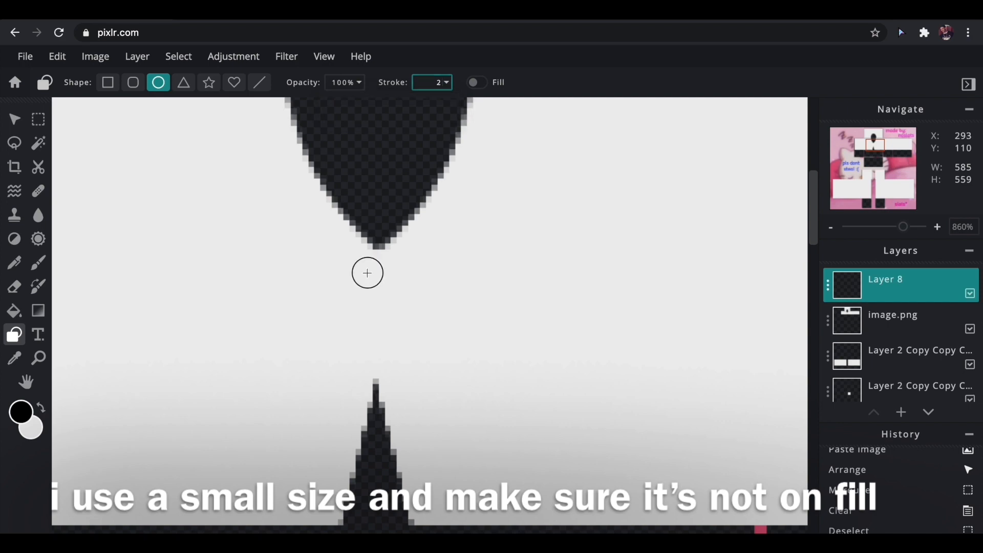
pyautogui.moveTo(394, 302)
pyautogui.mouseDown()
pyautogui.moveTo(404, 314)
pyautogui.moveTo(388, 296)
pyautogui.mouseUp()
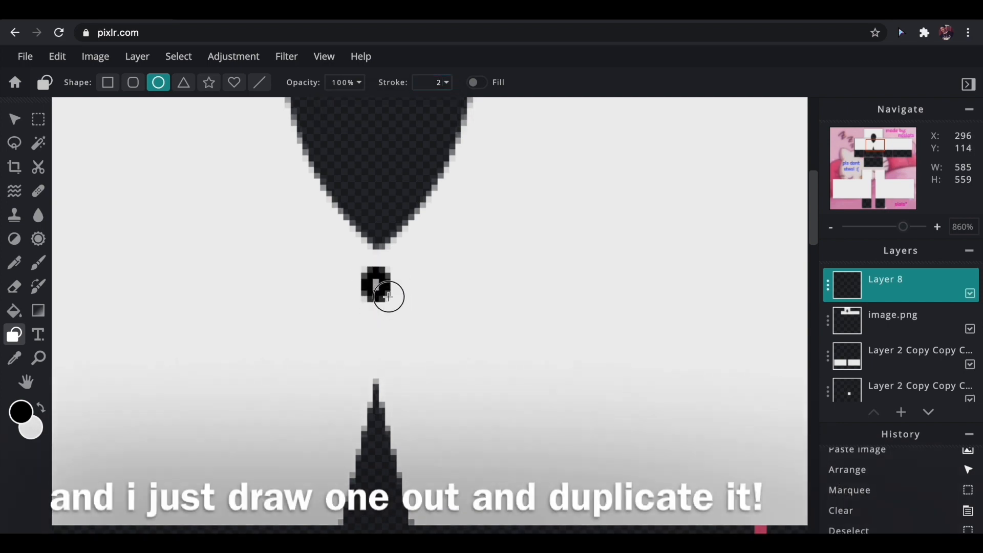
# - Duplicate the circle button into a row of five, following the neckline's left edge down toward the hem notch
pyautogui.click(14, 119)
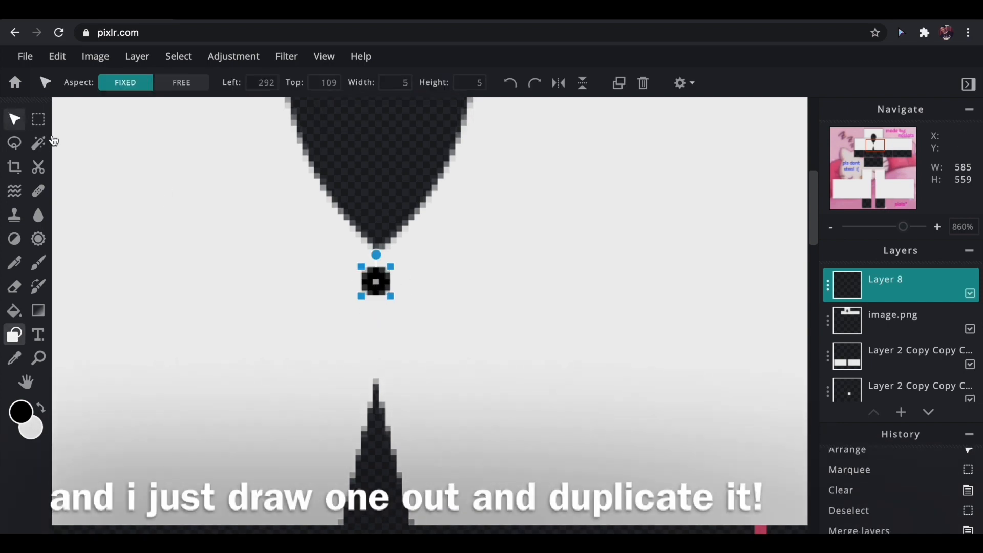
pyautogui.moveTo(376, 282); pyautogui.dragTo(364, 297)
pyautogui.click(619, 83)
pyautogui.click(619, 83)
pyautogui.click(619, 83)
pyautogui.click(491, 346)
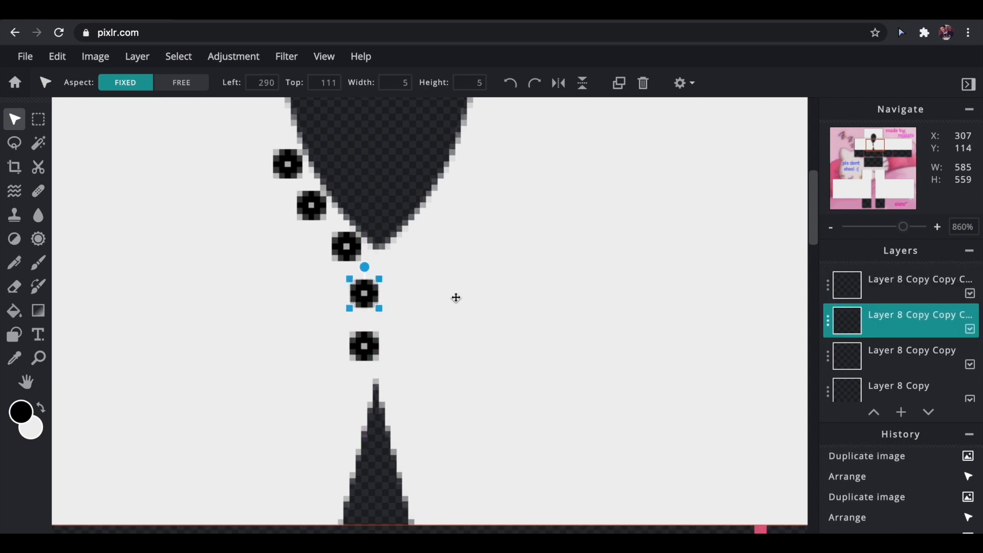
pyautogui.click(456, 299)
# - Merge the five button layers into one layer
pyautogui.click(869, 283)
pyautogui.hotkey('ctrl', 'e')
pyautogui.hotkey('ctrl', 'e')
pyautogui.hotkey('ctrl', 'e')
pyautogui.hotkey('ctrl', 'e')
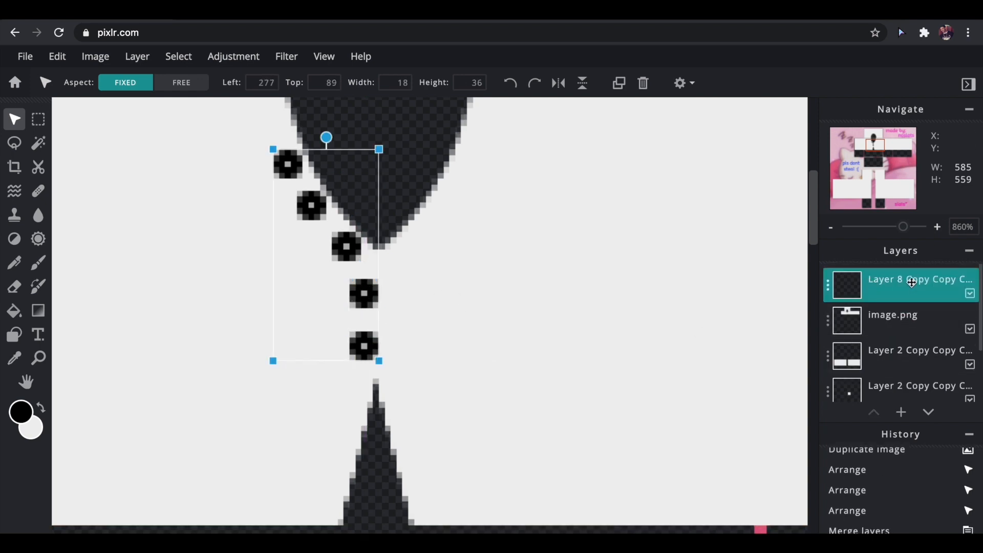
# - Try the merged button layer at a transparency value of 25, toggle its visibility, and restore it to full opacity
pyautogui.click(971, 293)
pyautogui.click(971, 293)
pyautogui.click(827, 285)
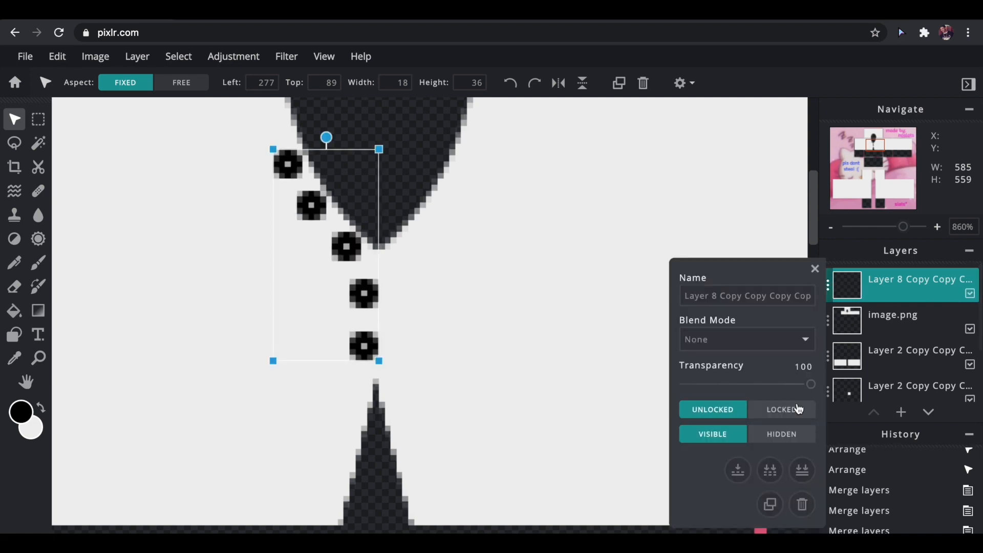
pyautogui.moveTo(809, 384); pyautogui.dragTo(717, 385)
pyautogui.click(814, 269)
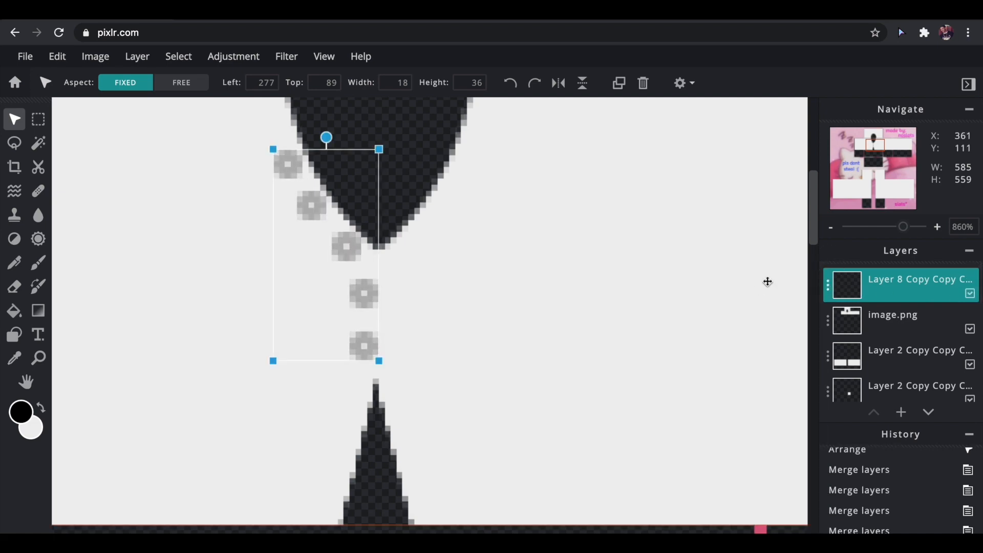
pyautogui.click(901, 320)
pyautogui.moveTo(902, 230)
pyautogui.mouseDown()
pyautogui.moveTo(881, 229)
pyautogui.moveTo(906, 231)
pyautogui.mouseUp()
pyautogui.click(827, 285)
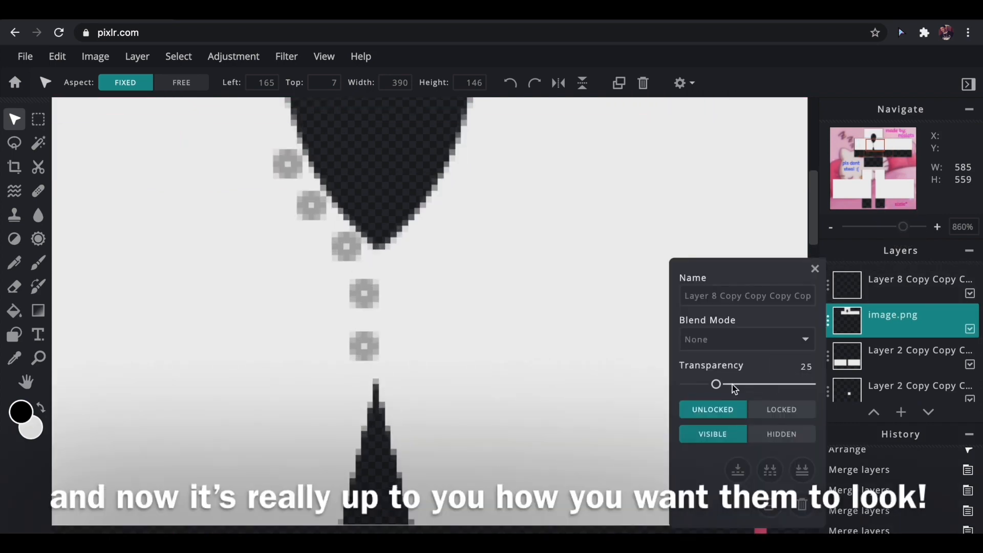
pyautogui.moveTo(719, 385); pyautogui.dragTo(809, 385)
pyautogui.click(815, 269)
# - Scale the button row down to 13 by 26 px and place it between the neckline's left edge and the notch
pyautogui.click(886, 278)
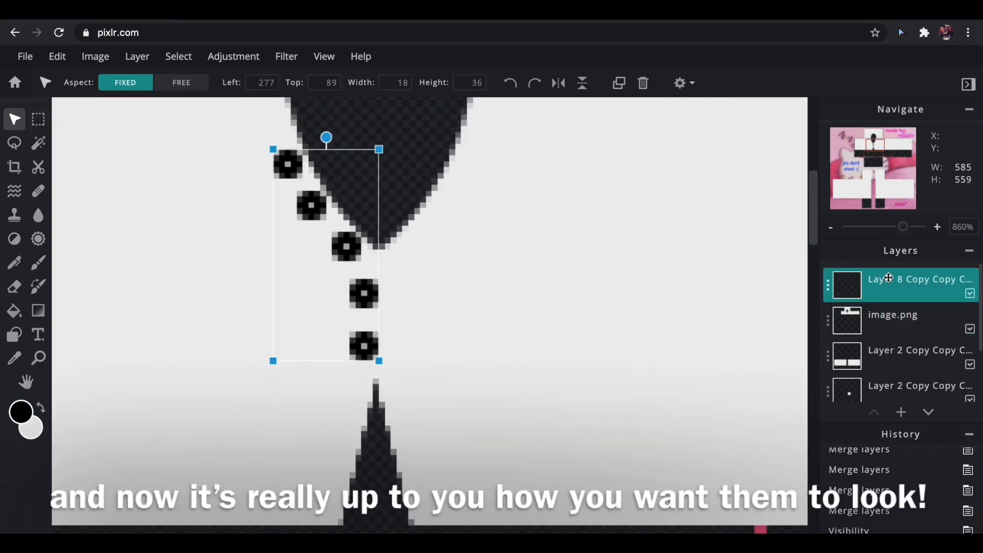
pyautogui.moveTo(380, 149); pyautogui.dragTo(361, 210)
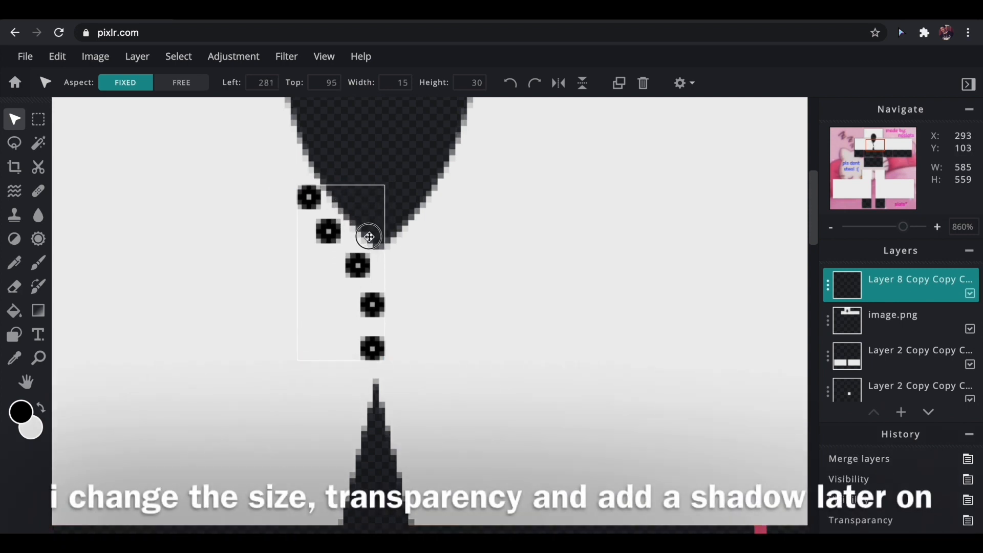
pyautogui.click(893, 320)
pyautogui.moveTo(899, 228)
pyautogui.mouseDown()
pyautogui.moveTo(891, 226)
pyautogui.moveTo(902, 227)
pyautogui.mouseUp()
pyautogui.click(399, 274)
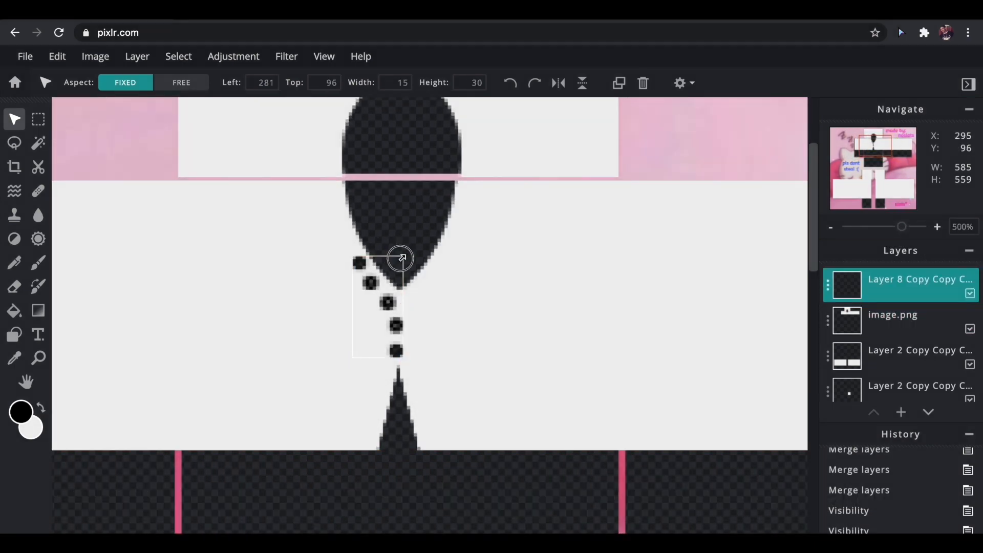
pyautogui.moveTo(401, 258); pyautogui.dragTo(397, 269)
pyautogui.click(430, 302)
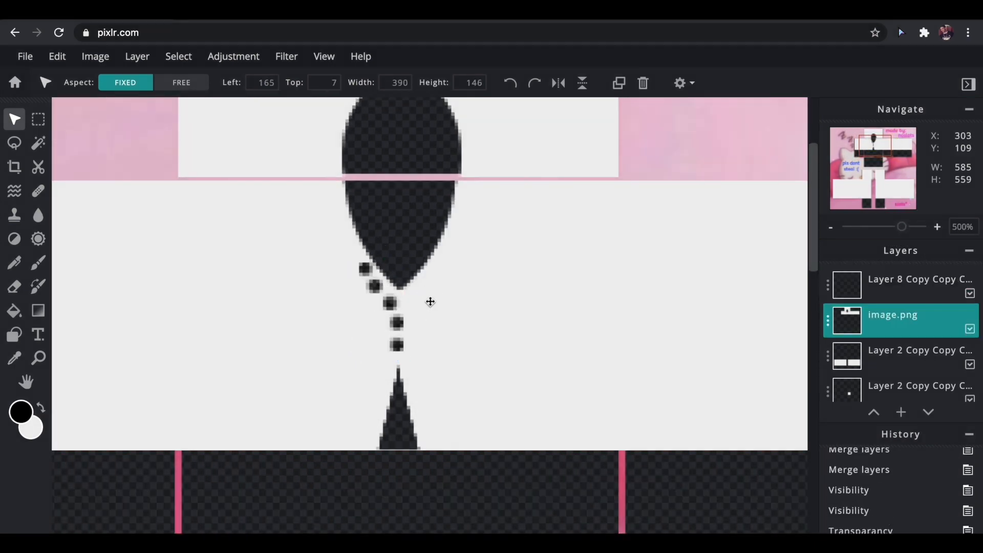
# - Fade the button layer and apply a black drop shadow with 100% opacity, 0 px blur and 0 px horizontal offset
pyautogui.click(827, 284)
pyautogui.moveTo(801, 383)
pyautogui.mouseDown()
pyautogui.moveTo(731, 392)
pyautogui.moveTo(810, 384)
pyautogui.mouseUp()
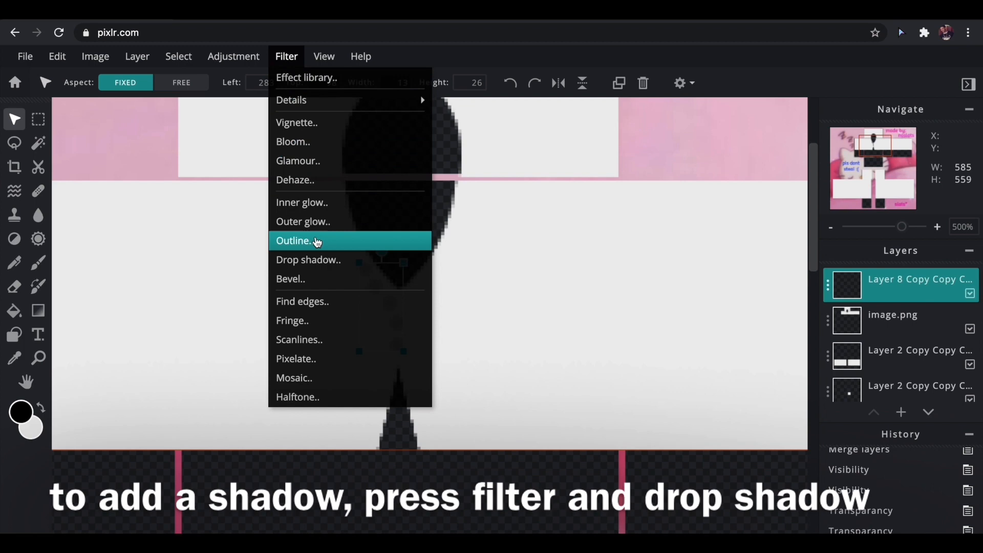
pyautogui.click(322, 260)
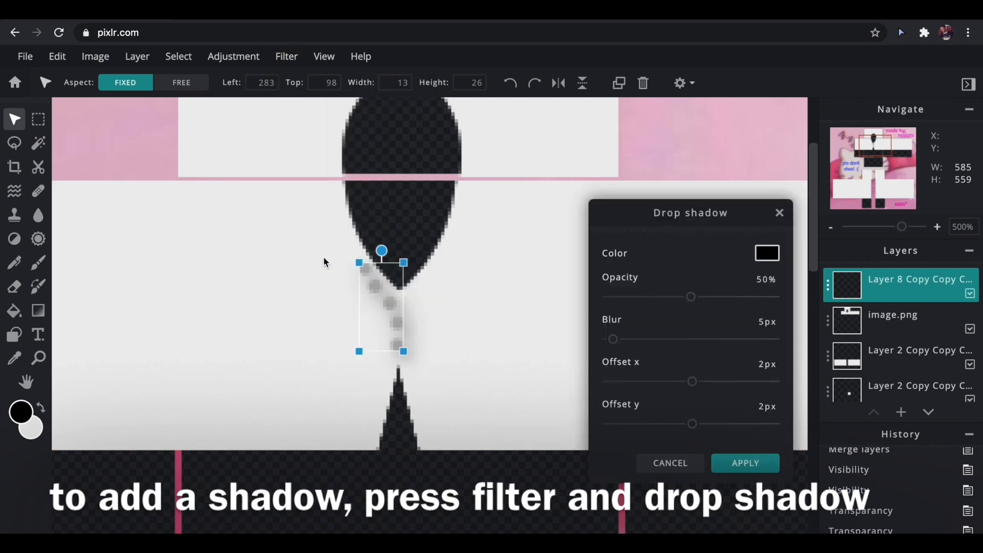
pyautogui.moveTo(692, 297); pyautogui.dragTo(775, 297)
pyautogui.moveTo(612, 340); pyautogui.dragTo(612, 339)
pyautogui.moveTo(691, 377); pyautogui.dragTo(690, 383)
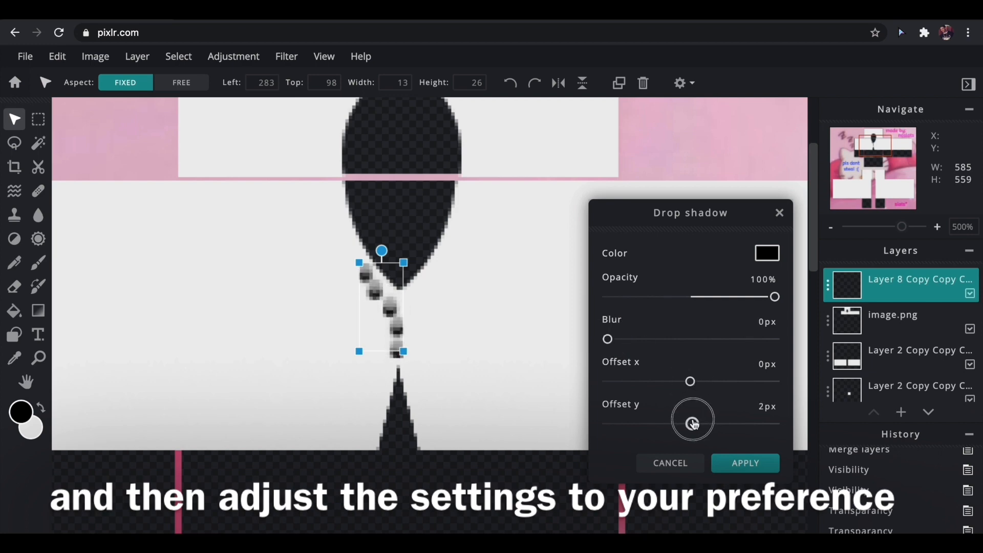
pyautogui.click(746, 463)
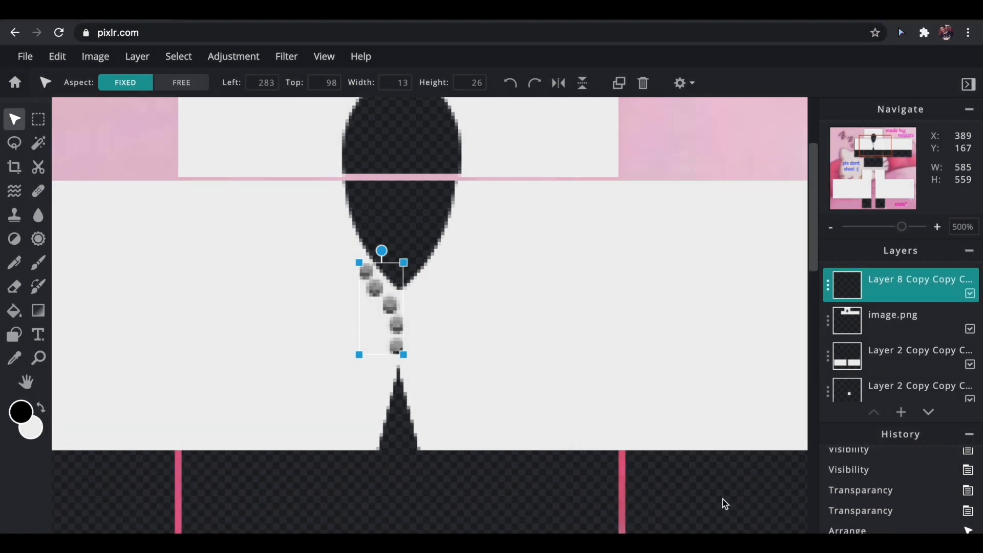
# - Fade the shadowed button layer further to a light grey by lowering its transparency value
pyautogui.click(846, 294)
pyautogui.moveTo(799, 383); pyautogui.dragTo(752, 390)
pyautogui.click(815, 269)
pyautogui.click(686, 341)
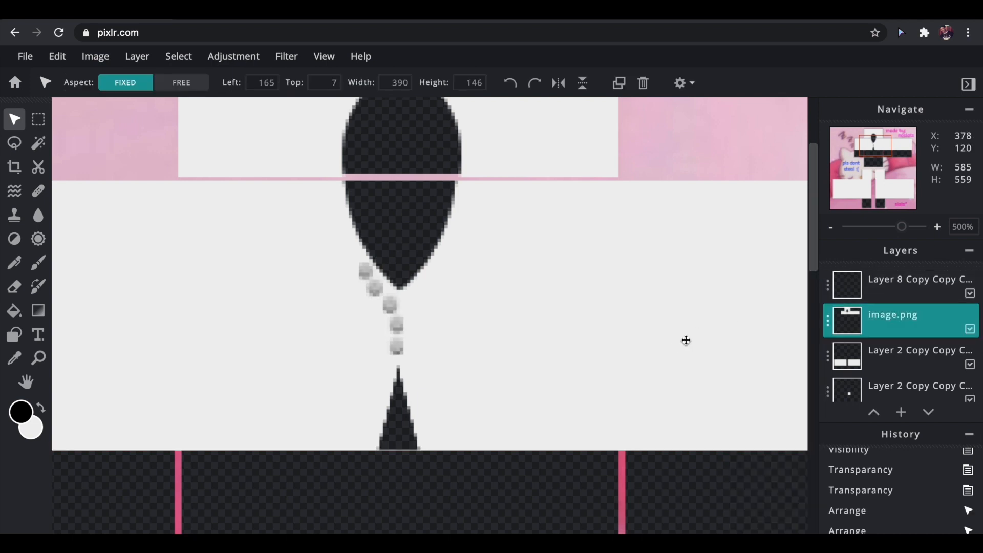
pyautogui.click(691, 456)
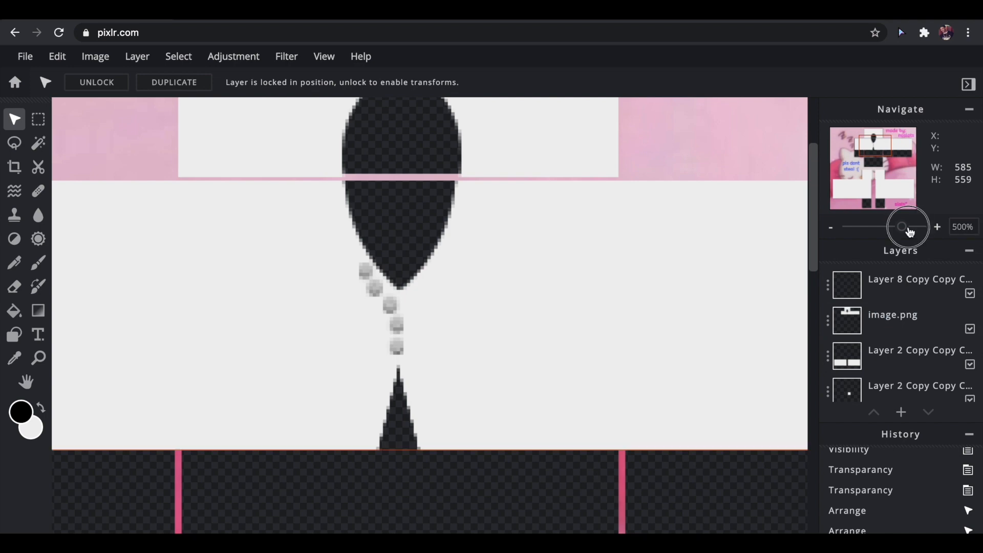
# - Crop the shirt slightly by clearing a rectangular selection along the full lower edge of the torso strip
pyautogui.moveTo(900, 226); pyautogui.dragTo(889, 226)
pyautogui.hscroll(1, 430, 314)
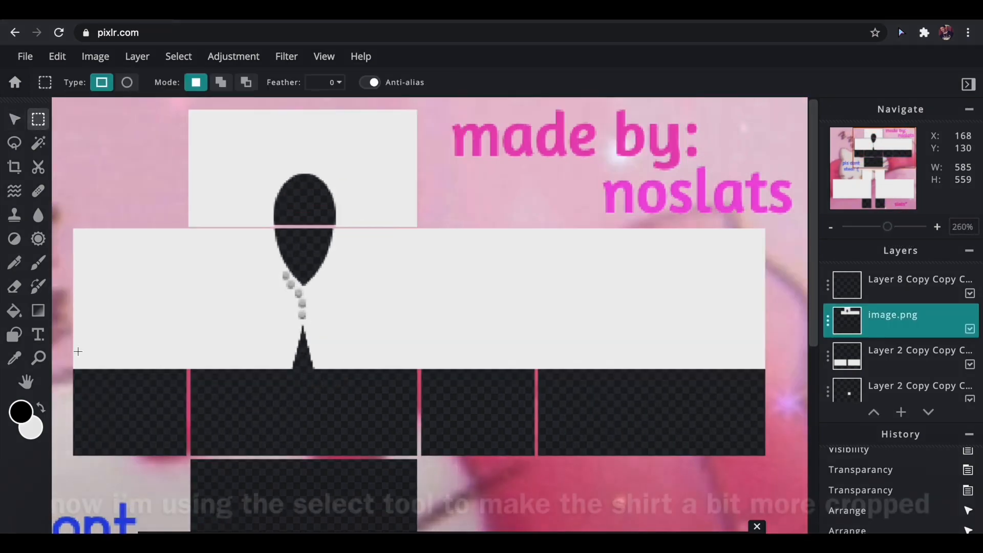
pyautogui.moveTo(723, 417); pyautogui.dragTo(745, 403)
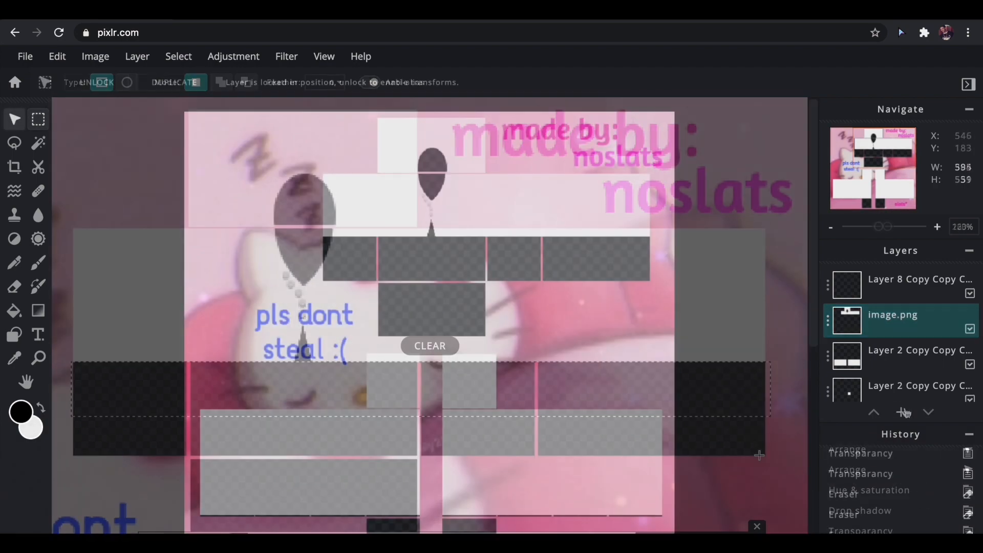
# - On a new empty layer, paint a wavy black line down the torso strip's left end with a 20 px round brush
pyautogui.click(901, 412)
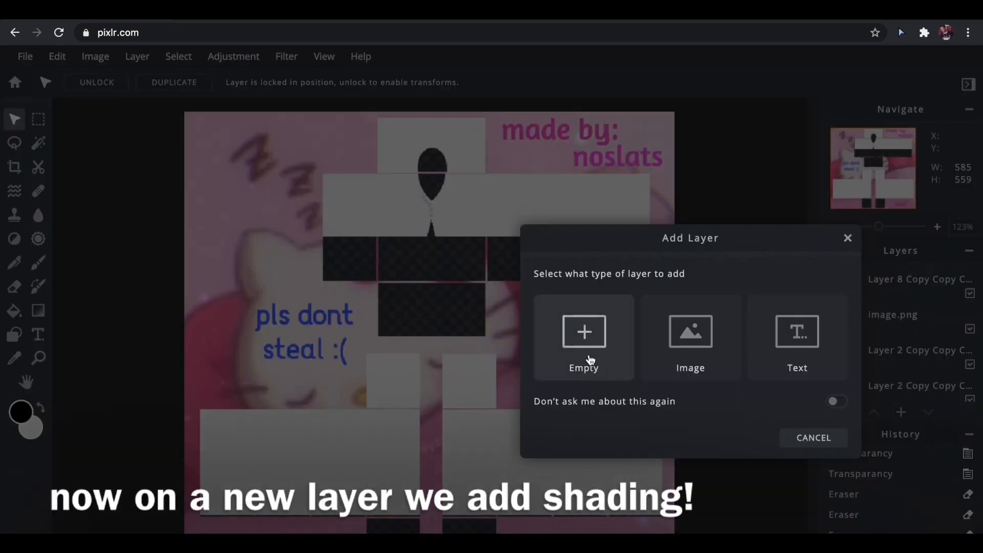
pyautogui.click(586, 348)
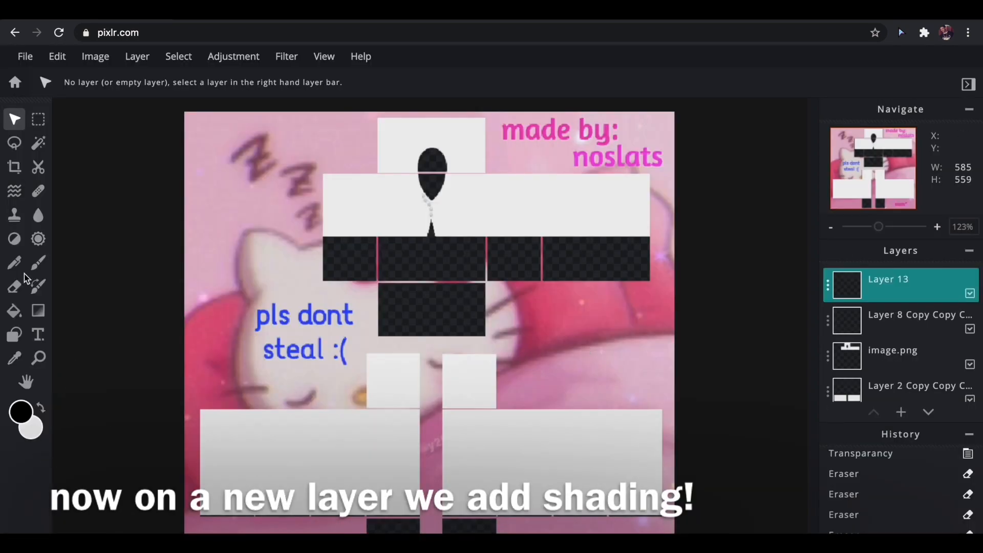
pyautogui.click(45, 268)
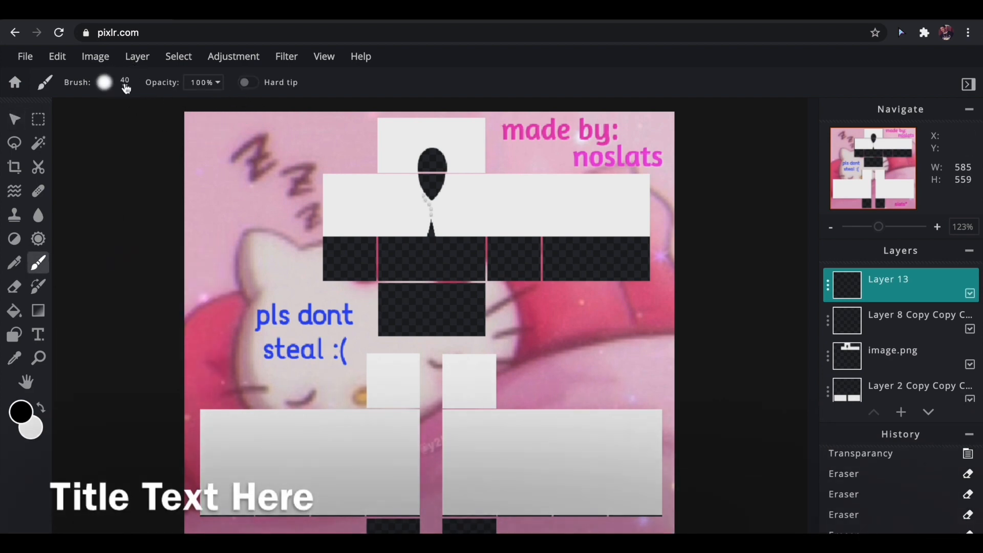
pyautogui.click(125, 88)
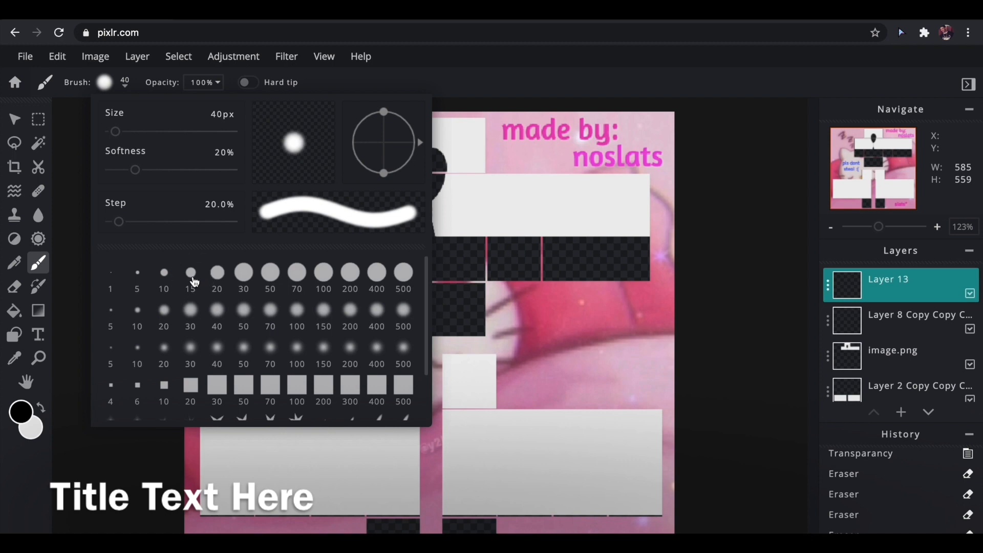
pyautogui.click(192, 276)
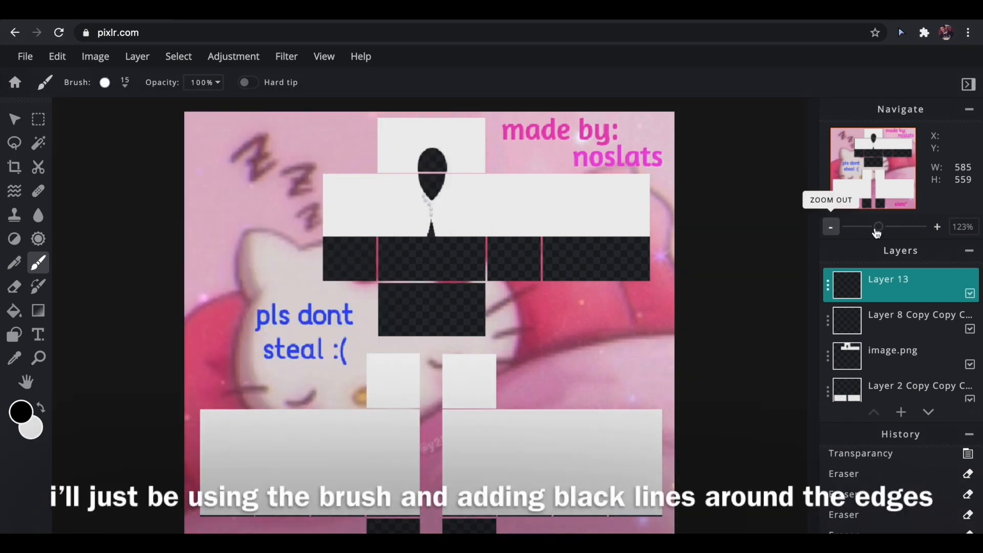
pyautogui.click(936, 228)
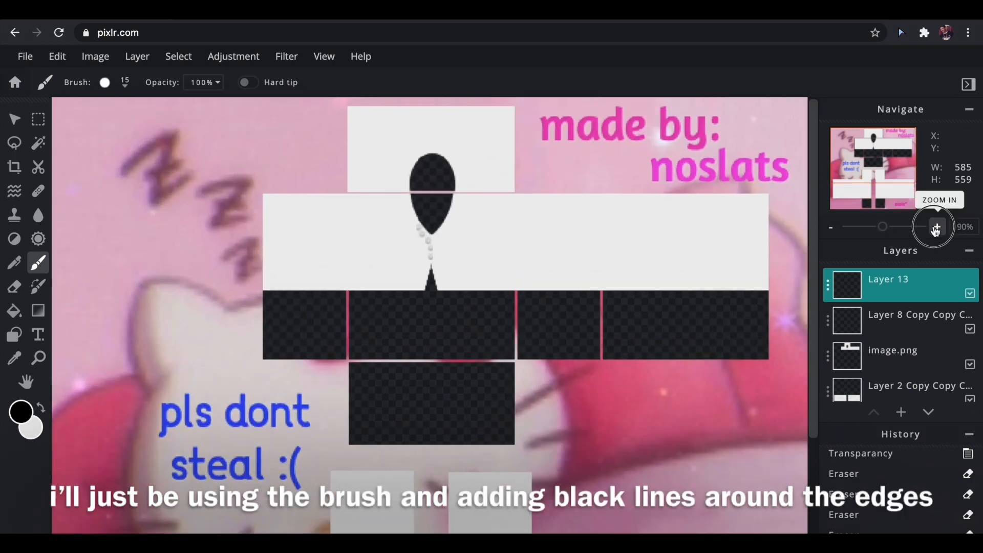
pyautogui.press(']')
pyautogui.moveTo(241, 205); pyautogui.dragTo(245, 292)
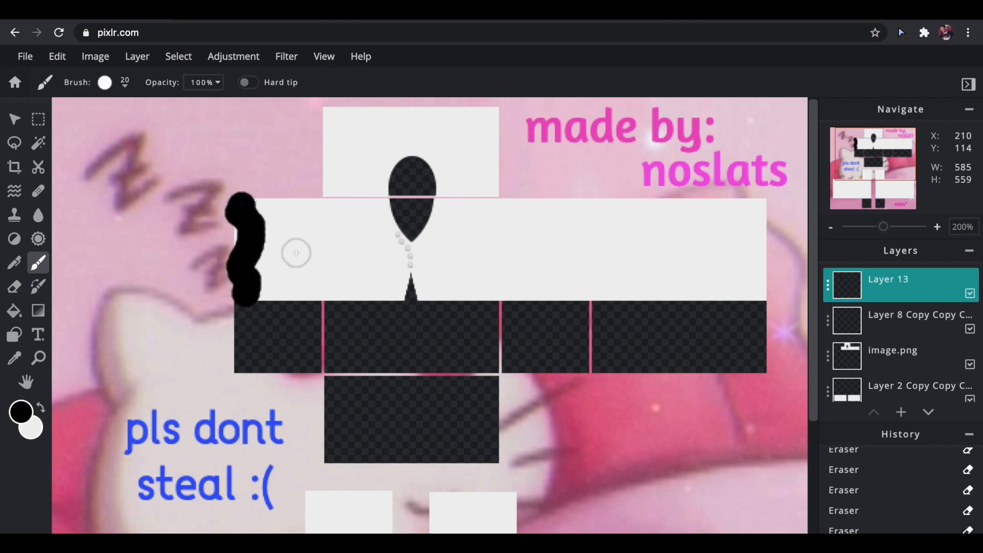
# - Paint black wavy shading lines along the torso strip's remaining seams and upper edges and around the upper torso panel
pyautogui.moveTo(329, 118)
pyautogui.mouseDown()
pyautogui.moveTo(343, 161)
pyautogui.moveTo(325, 267)
pyautogui.mouseUp()
pyautogui.hotkey('ctrl', 'z')
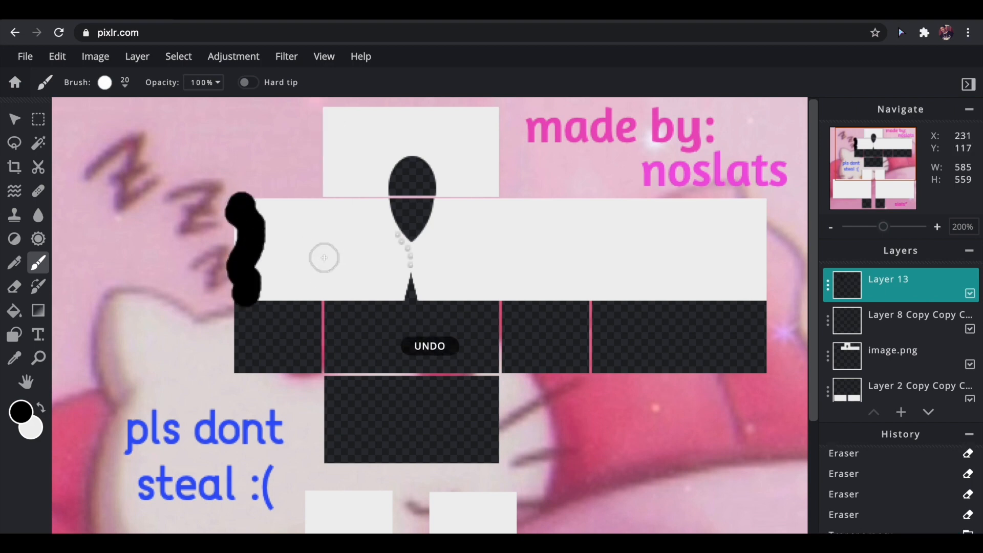
pyautogui.click(328, 121)
pyautogui.moveTo(328, 121); pyautogui.dragTo(326, 250)
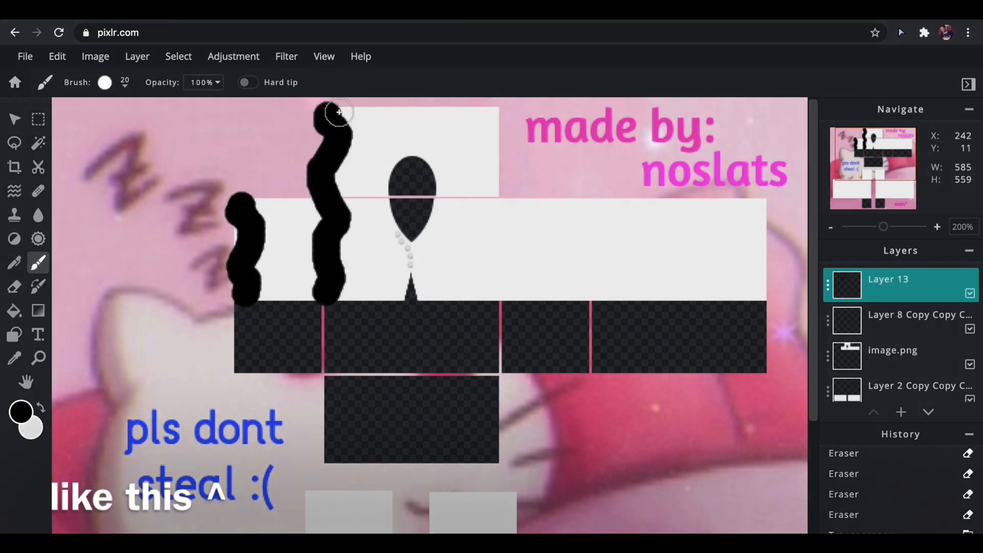
pyautogui.moveTo(339, 111)
pyautogui.mouseDown()
pyautogui.moveTo(493, 121)
pyautogui.moveTo(490, 160)
pyautogui.moveTo(511, 208)
pyautogui.moveTo(502, 286)
pyautogui.mouseUp()
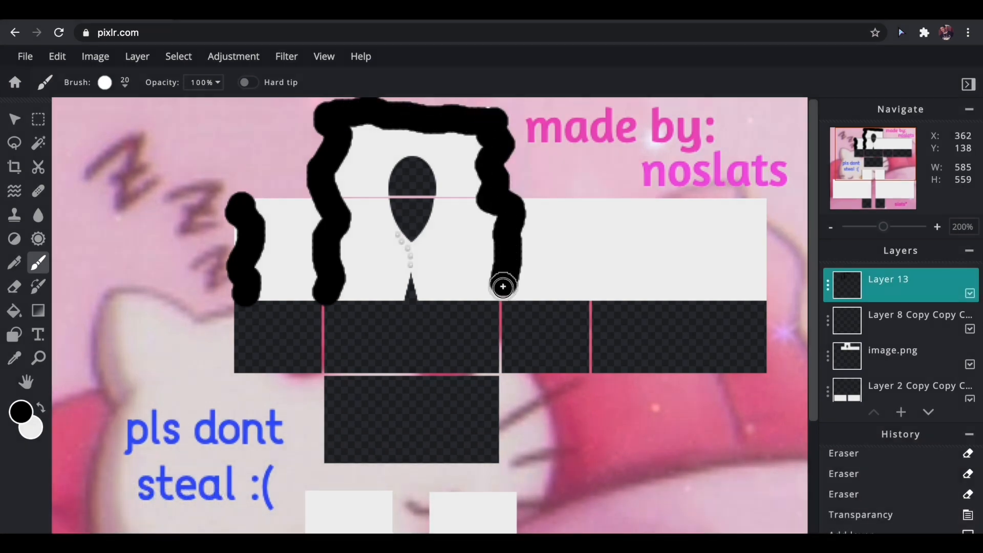
pyautogui.moveTo(588, 208)
pyautogui.mouseDown()
pyautogui.moveTo(581, 250)
pyautogui.moveTo(592, 298)
pyautogui.mouseUp()
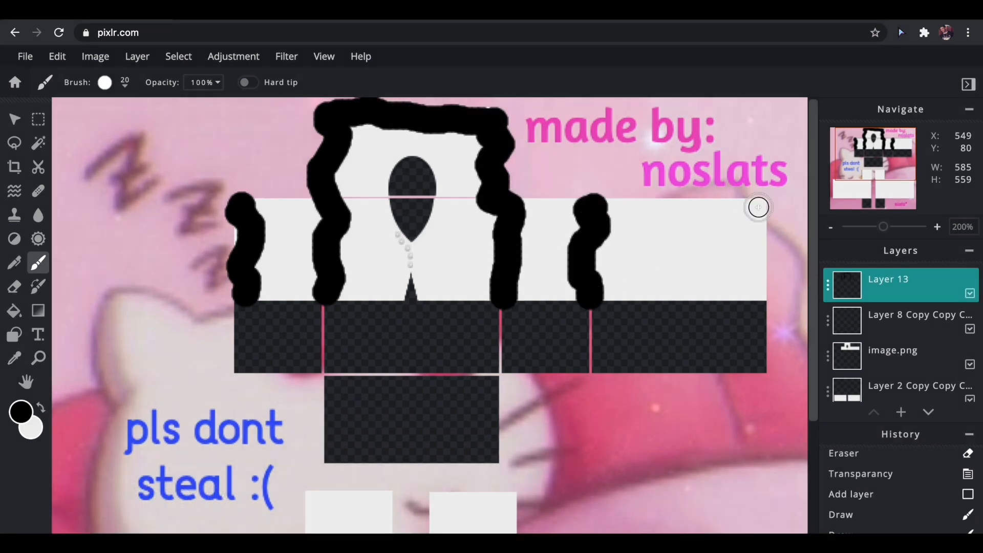
pyautogui.moveTo(758, 207); pyautogui.dragTo(763, 292)
pyautogui.moveTo(757, 208); pyautogui.dragTo(505, 214)
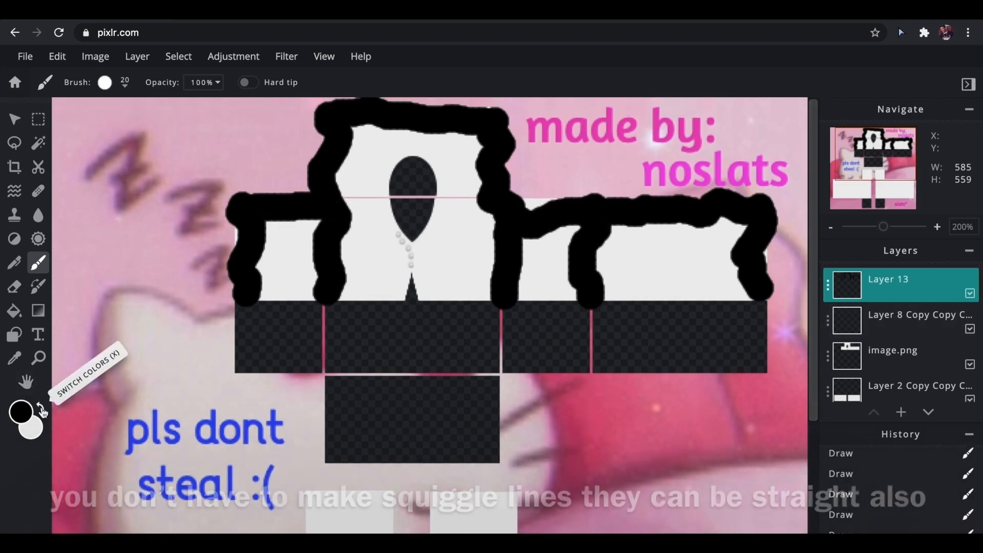
# - On a new empty layer, paint white (#FFFFFF) highlights inside the torso panels, including around the neckline, where there is no shading
pyautogui.click(41, 409)
pyautogui.click(21, 411)
pyautogui.moveTo(536, 286); pyautogui.dragTo(531, 252)
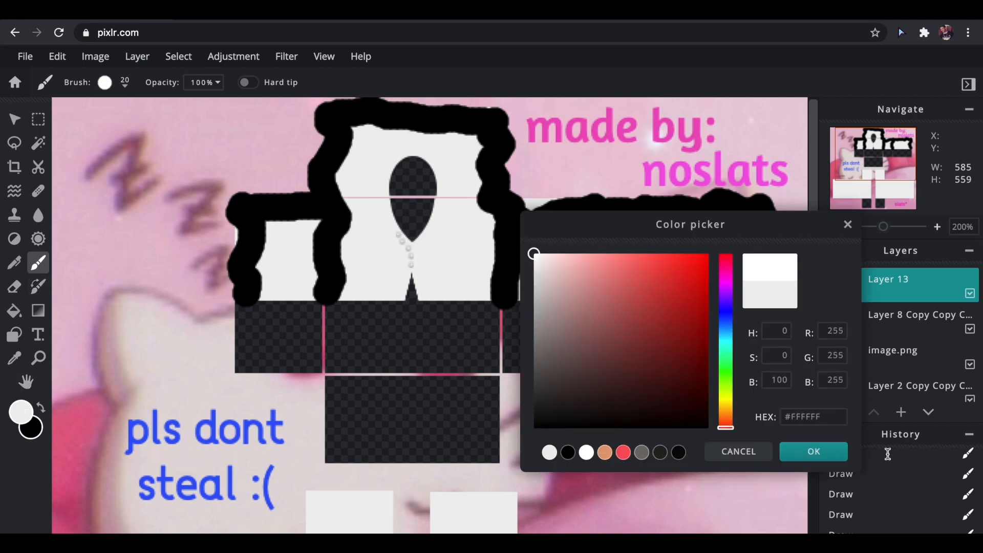
pyautogui.click(818, 450)
pyautogui.click(901, 412)
pyautogui.click(584, 335)
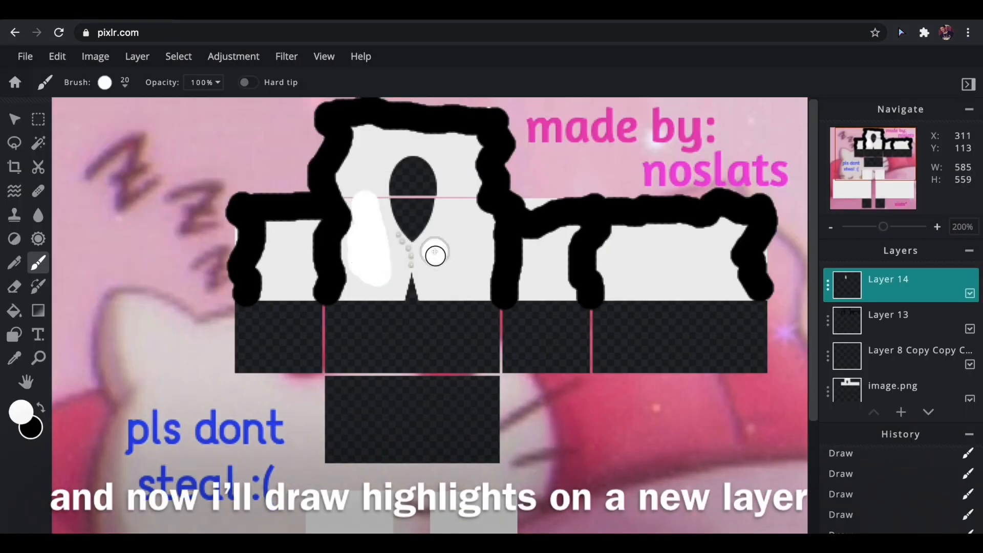
pyautogui.moveTo(444, 246)
pyautogui.mouseDown()
pyautogui.moveTo(464, 180)
pyautogui.moveTo(443, 145)
pyautogui.moveTo(375, 144)
pyautogui.moveTo(366, 212)
pyautogui.mouseUp()
pyautogui.moveTo(319, 243); pyautogui.dragTo(276, 256)
pyautogui.moveTo(543, 245); pyautogui.dragTo(551, 262)
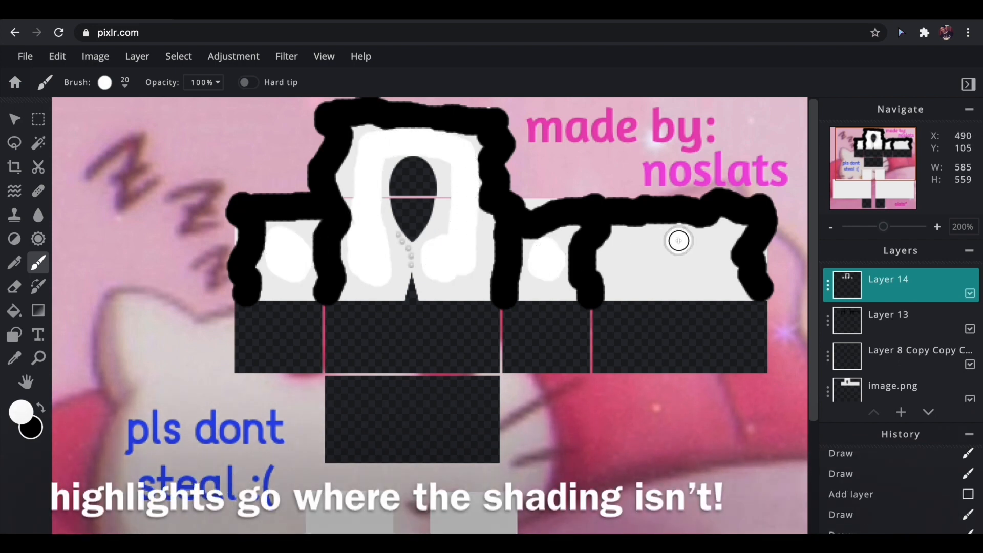
pyautogui.moveTo(678, 240)
pyautogui.mouseDown()
pyautogui.moveTo(699, 248)
pyautogui.moveTo(637, 259)
pyautogui.moveTo(714, 269)
pyautogui.mouseUp()
# - Hide the highlight layer, apply a Gaussian blur to the black torso shading layer and open that layer's settings
pyautogui.press('v')
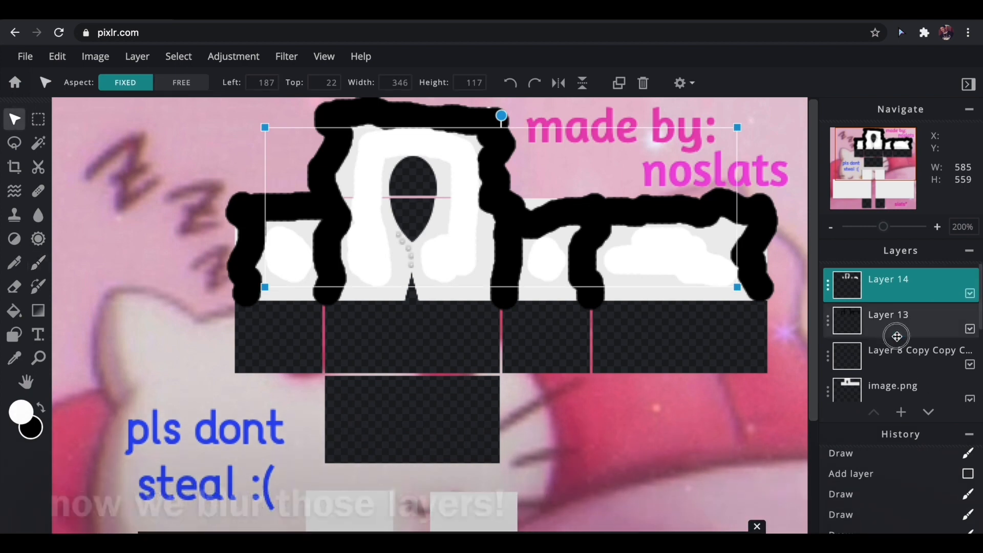
pyautogui.click(896, 336)
pyautogui.click(969, 293)
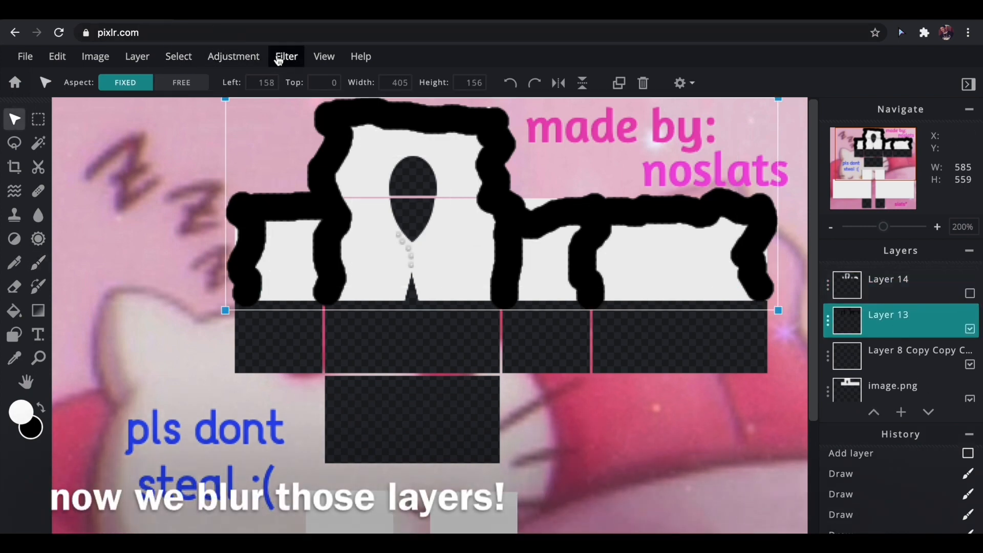
pyautogui.click(279, 56)
pyautogui.moveTo(307, 97)
pyautogui.click(461, 151)
pyautogui.moveTo(557, 363); pyautogui.dragTo(768, 363)
pyautogui.click(861, 333)
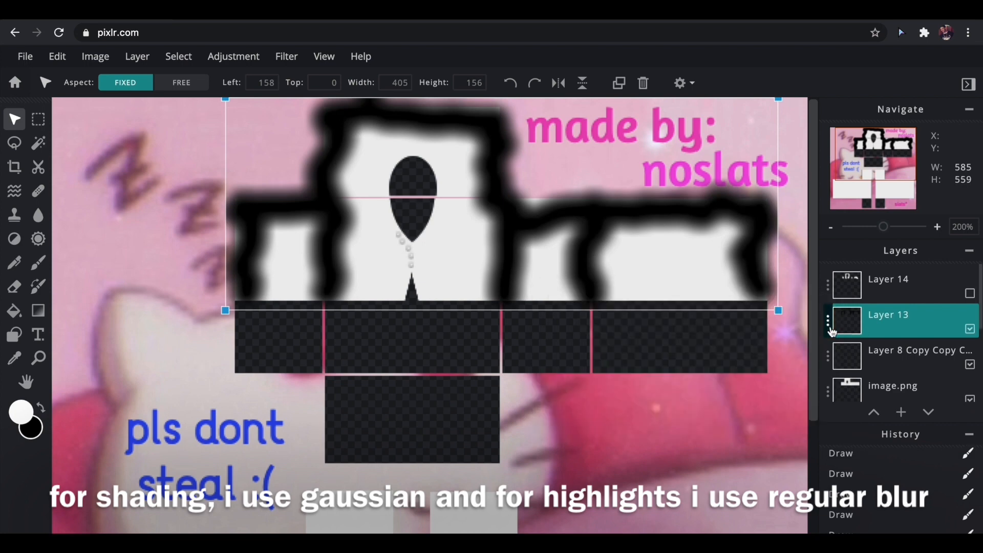
pyautogui.click(861, 332)
pyautogui.click(746, 375)
pyautogui.click(716, 407)
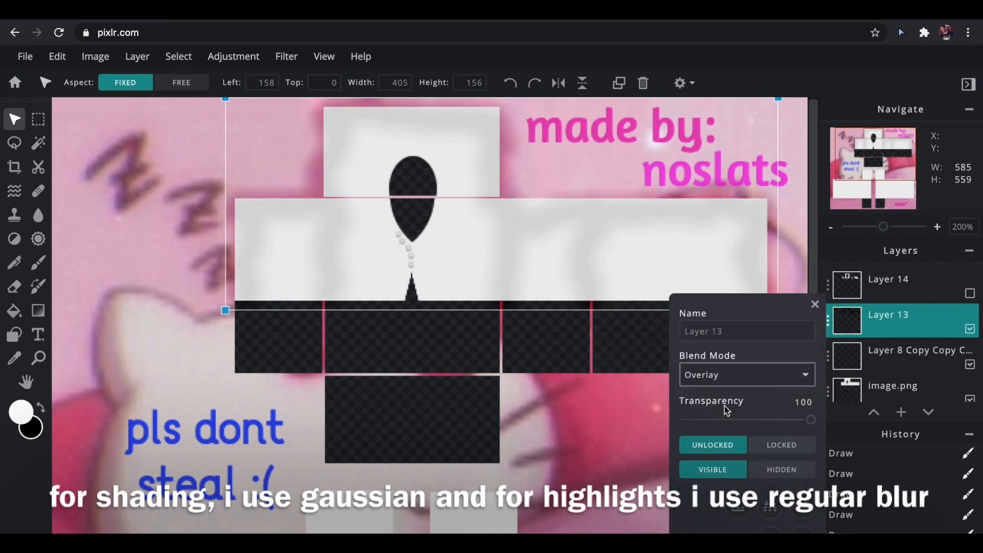
pyautogui.click(745, 370)
pyautogui.click(708, 335)
# - Set the torso shading layer's transparency to 8, and show and select the white highlight layer
pyautogui.moveTo(759, 421); pyautogui.dragTo(692, 422)
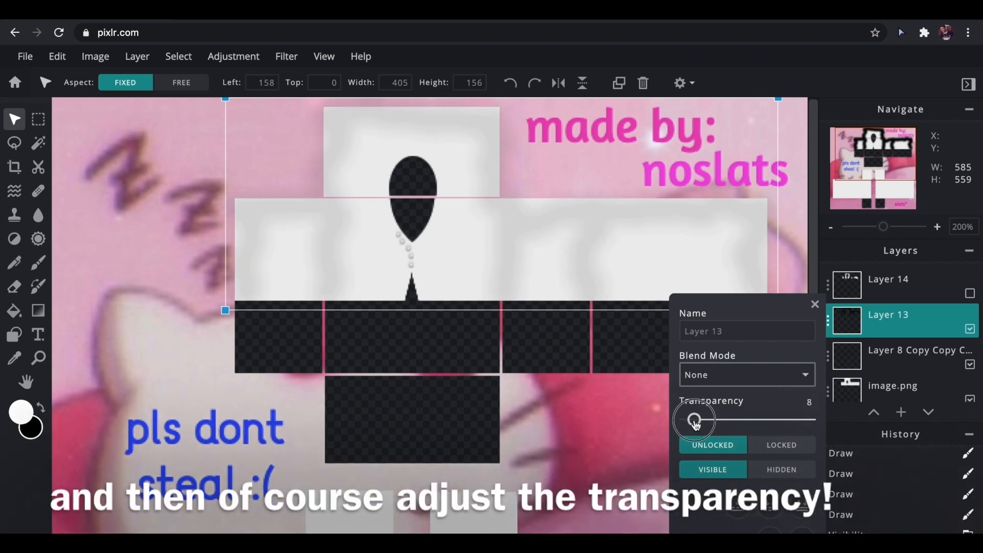
pyautogui.click(970, 293)
pyautogui.click(830, 286)
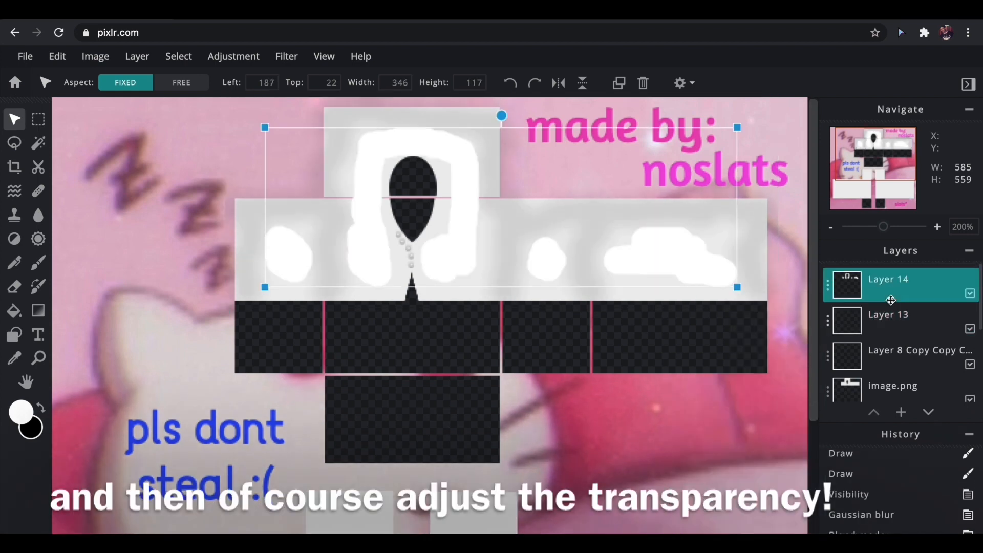
# - Apply the regular Blur filter to the torso highlight layer and fade it by lowering its transparency value
pyautogui.click(286, 57)
pyautogui.click(440, 134)
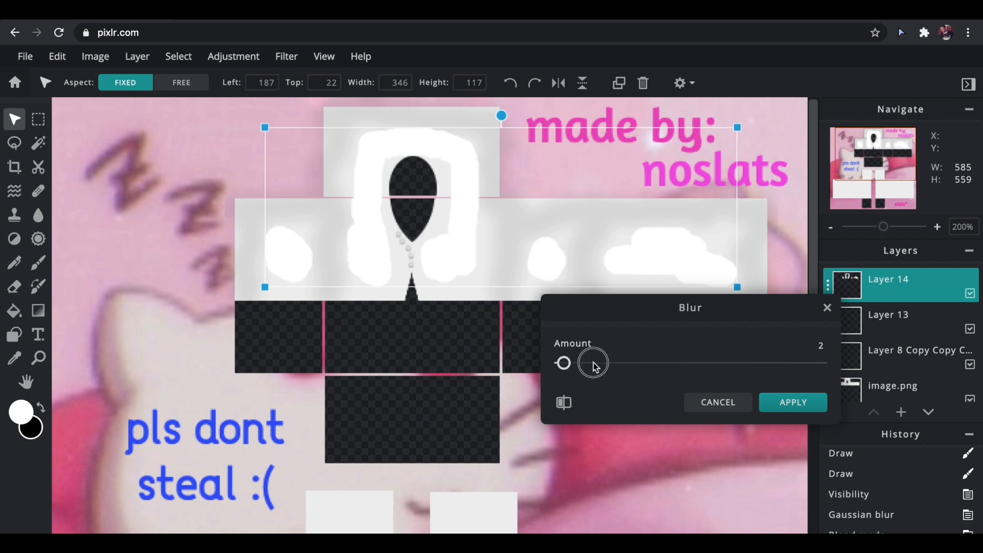
pyautogui.click(786, 400)
pyautogui.click(828, 285)
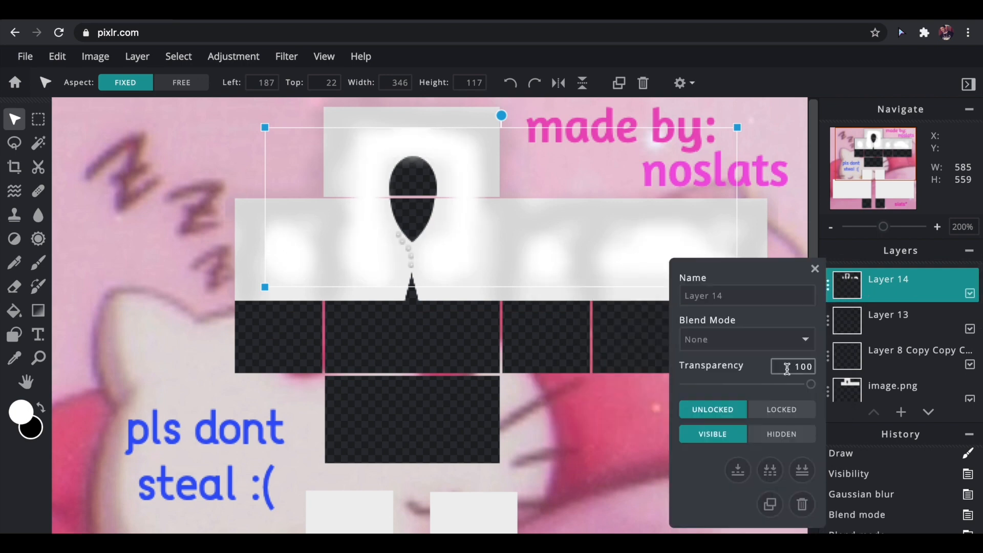
pyautogui.moveTo(815, 383); pyautogui.dragTo(734, 382)
pyautogui.click(917, 296)
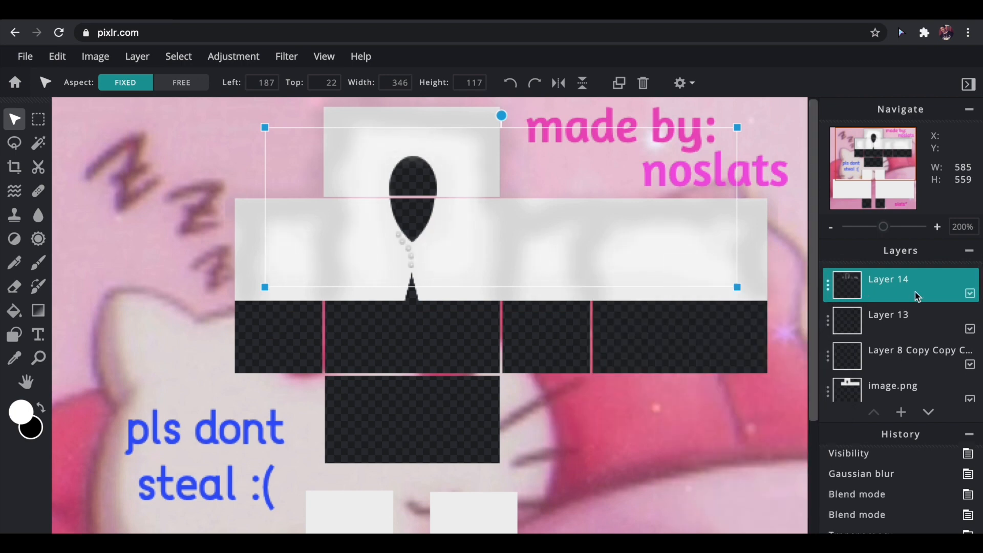
pyautogui.click(970, 293)
pyautogui.click(969, 292)
# - On a new empty layer, paint a black wavy outline along the sides and upper edge of the left sleeve strip's innermost panel
pyautogui.click(800, 428)
pyautogui.moveTo(812, 325); pyautogui.dragTo(815, 527)
pyautogui.click(830, 229)
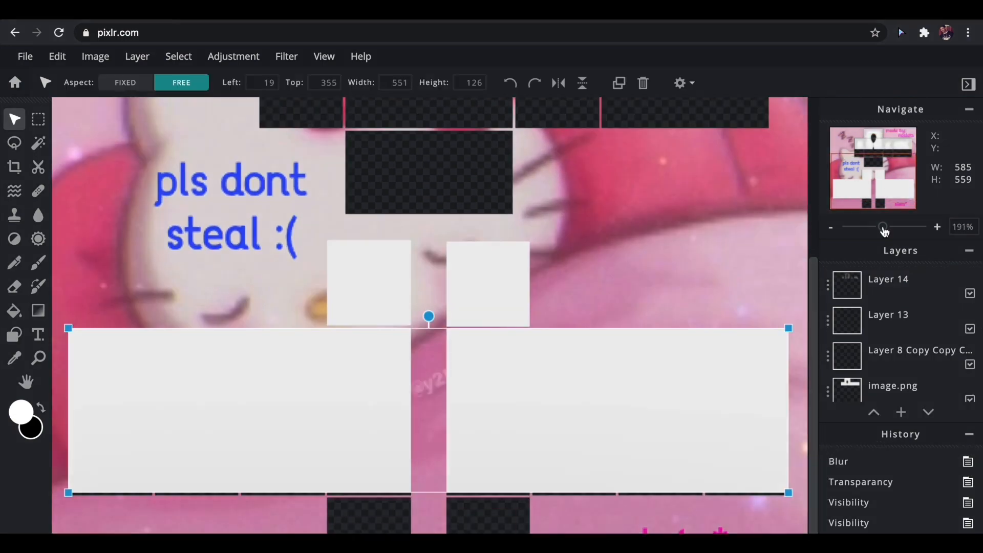
pyautogui.click(900, 412)
pyautogui.click(584, 340)
pyautogui.press('b')
pyautogui.press('x')
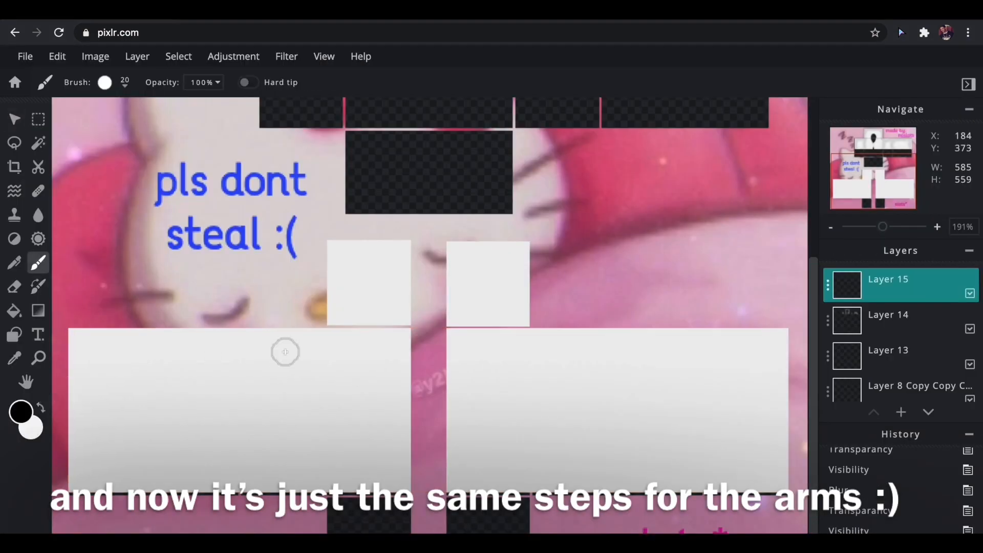
pyautogui.moveTo(404, 336); pyautogui.dragTo(401, 479)
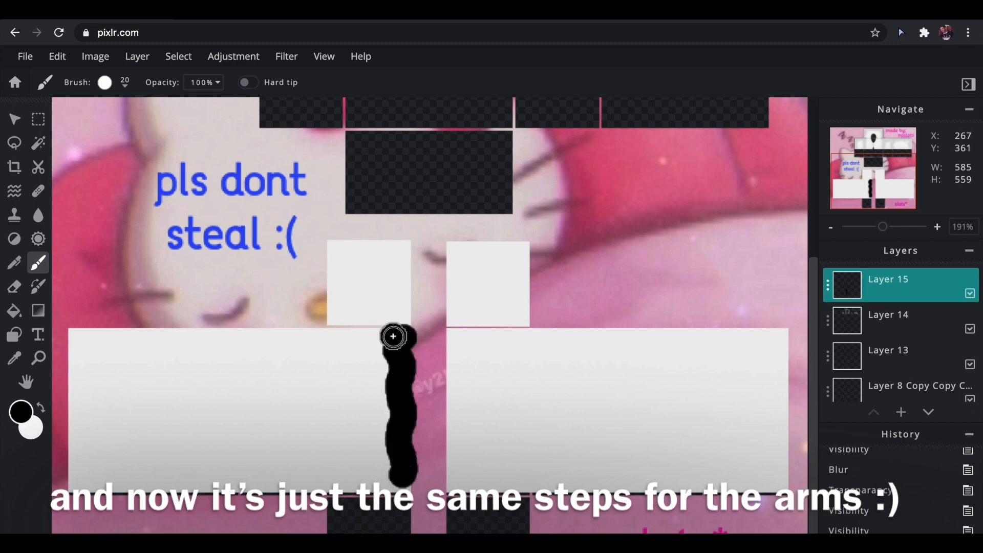
pyautogui.moveTo(326, 341); pyautogui.dragTo(326, 424)
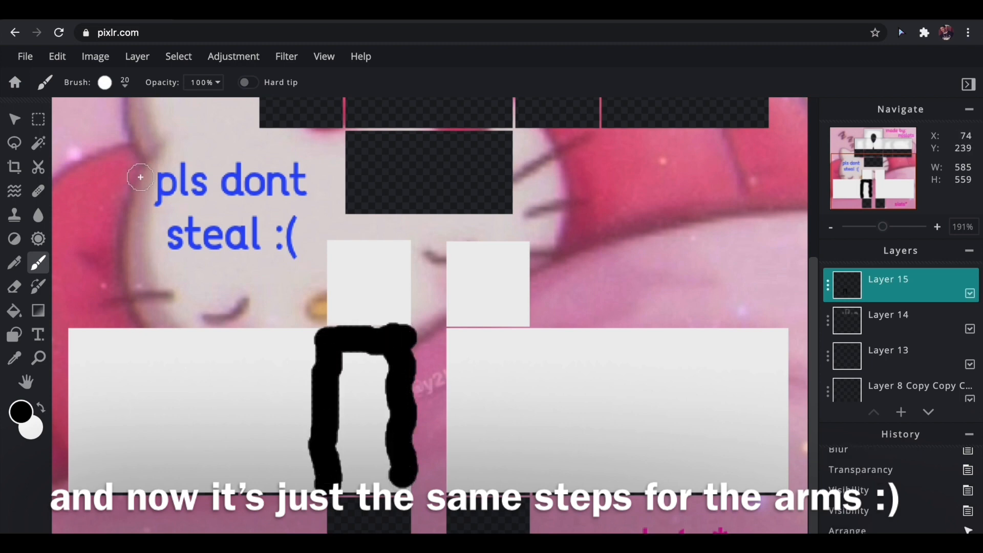
# - Duplicate the black panel outline across the rest of the left sleeve strip and merge the copies into one layer
pyautogui.press('v')
pyautogui.click(619, 83)
pyautogui.moveTo(383, 449); pyautogui.dragTo(290, 450)
pyautogui.hotkey('ctrl', 'e')
pyautogui.click(618, 83)
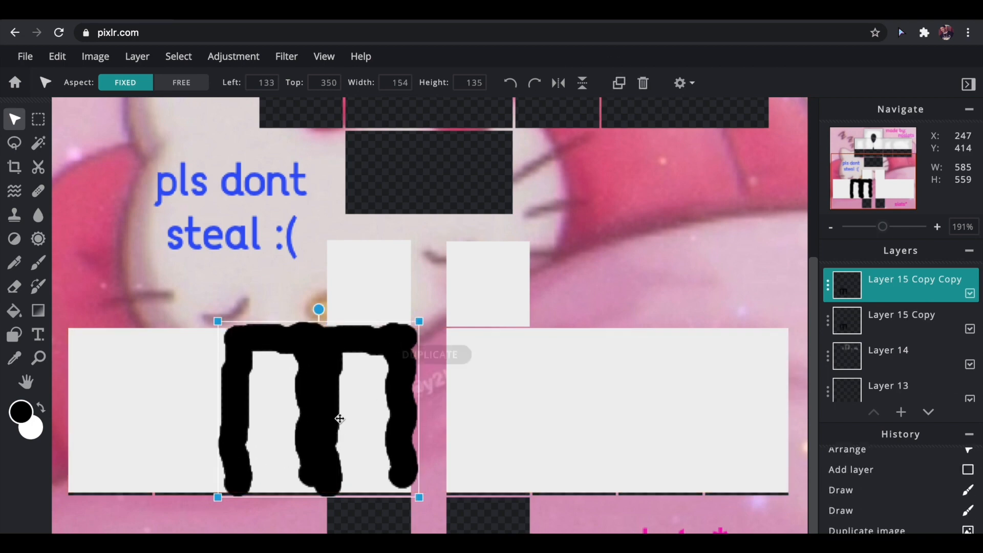
pyautogui.moveTo(339, 419); pyautogui.dragTo(171, 418)
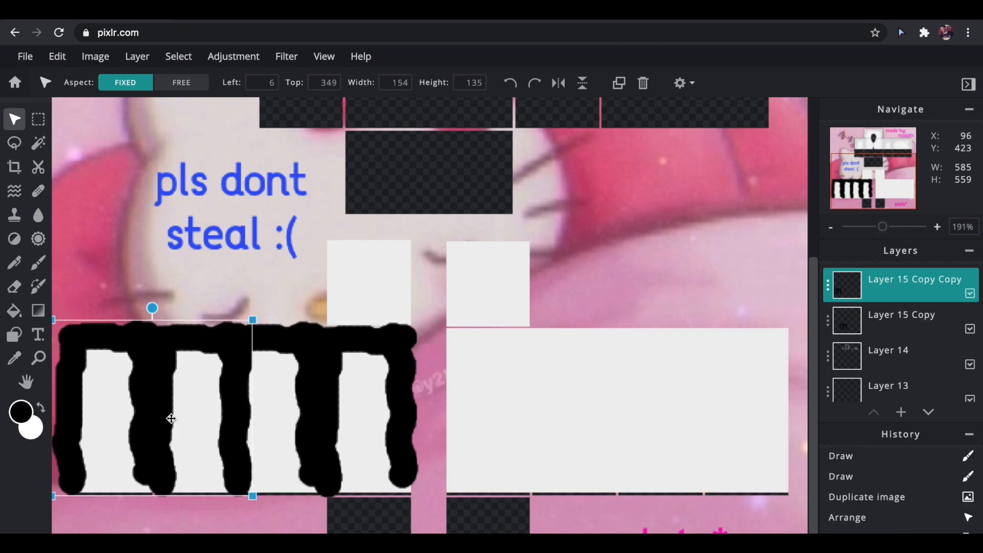
pyautogui.hotkey('ctrl', 'e')
# - Duplicate the left sleeve's black outlines onto the right sleeve strip and merge both sets into one layer
pyautogui.click(619, 83)
pyautogui.moveTo(325, 417); pyautogui.dragTo(625, 410)
pyautogui.hotkey('ctrl', 'e')
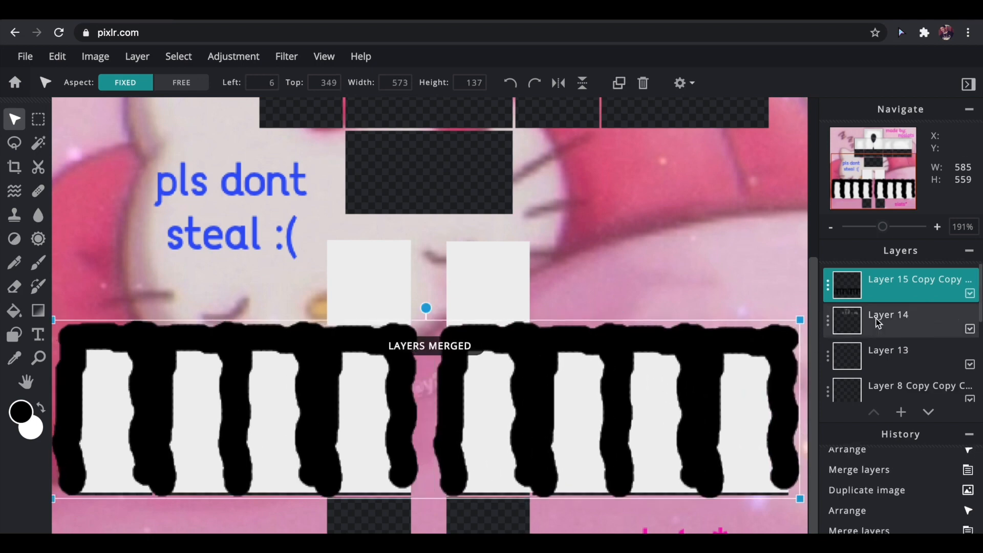
# - Paint black wavy outlines around the sides and upper edges of the two small squares above the sleeve strips
pyautogui.press('b')
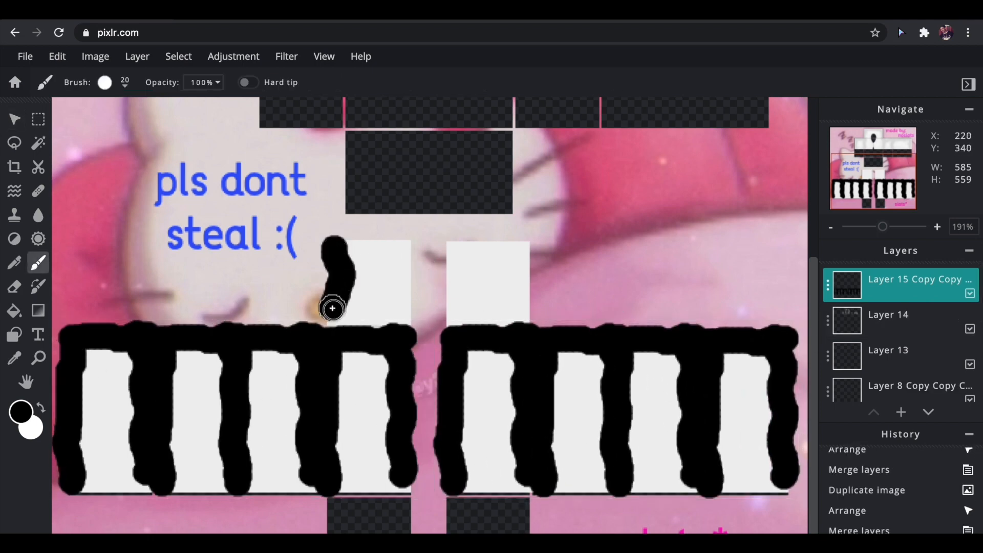
pyautogui.moveTo(332, 308); pyautogui.dragTo(334, 323)
pyautogui.moveTo(400, 290); pyautogui.dragTo(403, 323)
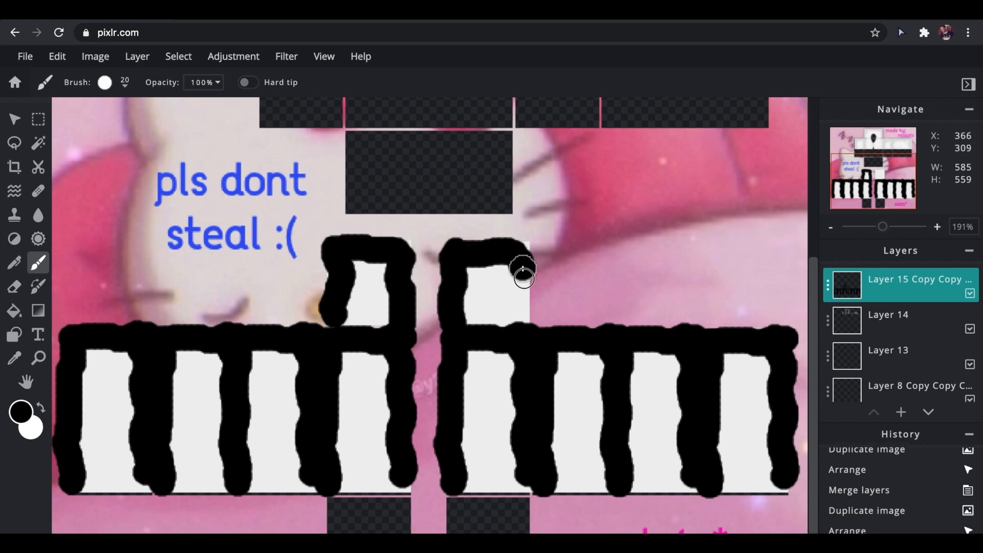
pyautogui.moveTo(523, 269); pyautogui.dragTo(526, 333)
pyautogui.click(14, 119)
pyautogui.click(287, 56)
pyautogui.moveTo(302, 96)
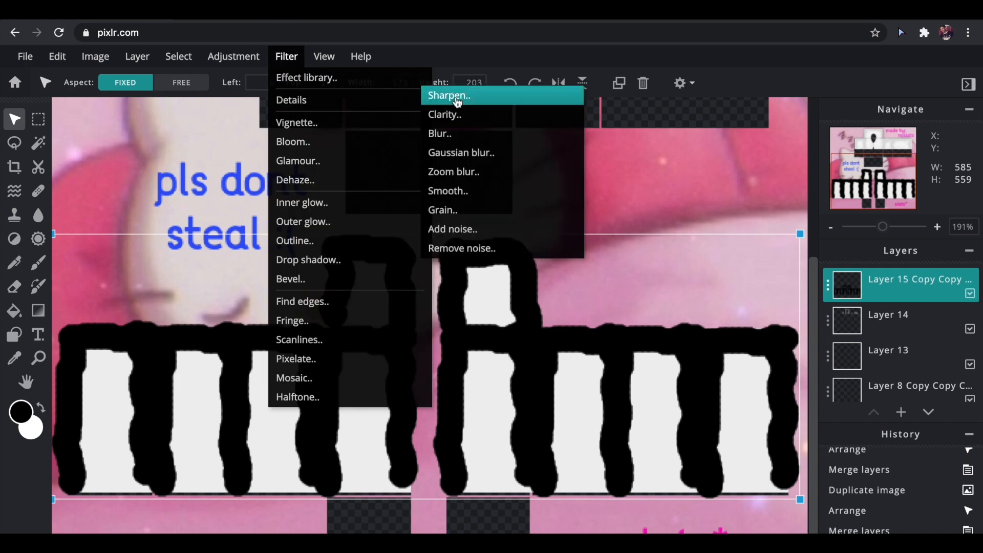
pyautogui.click(469, 134)
pyautogui.click(720, 407)
pyautogui.click(286, 56)
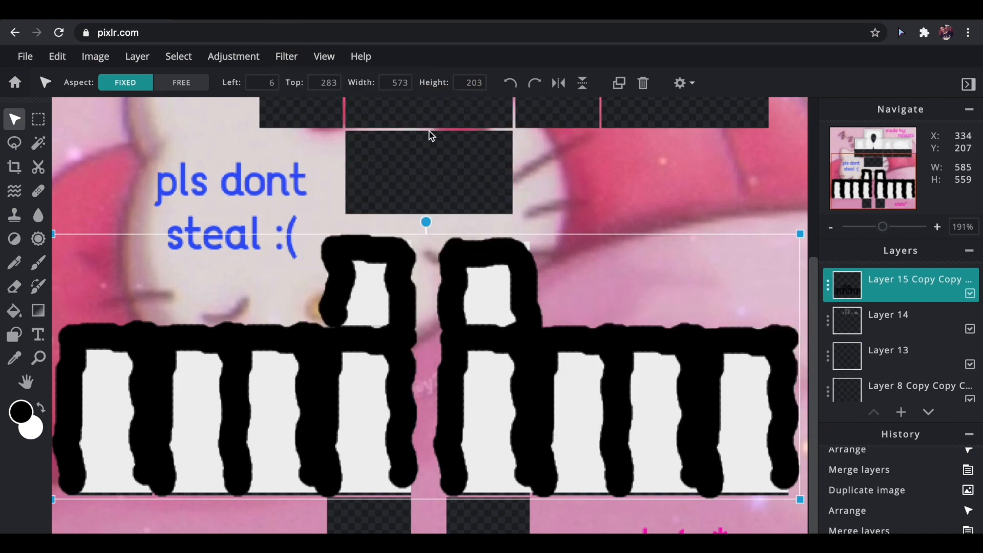
# - Apply a Gaussian blur to the sleeve shading layer and set its transparency to 4
pyautogui.click(287, 57)
pyautogui.click(458, 156)
pyautogui.moveTo(617, 362); pyautogui.dragTo(689, 366)
pyautogui.click(798, 406)
pyautogui.click(828, 285)
pyautogui.moveTo(810, 385); pyautogui.dragTo(692, 391)
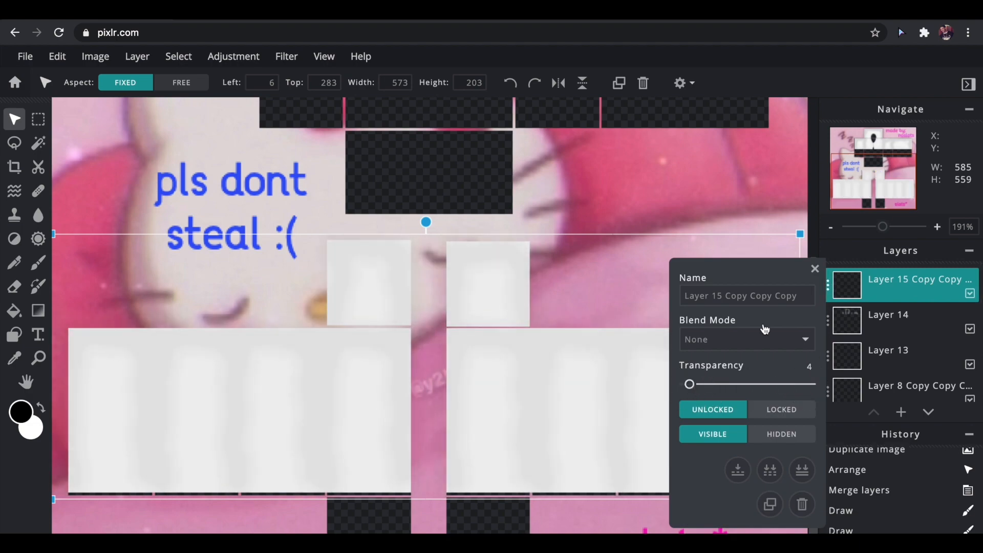
pyautogui.click(828, 285)
# - On a new empty layer, paint white highlights in the middle of all eight sleeve panels and both small squares above them
pyautogui.click(900, 412)
pyautogui.click(581, 330)
pyautogui.click(46, 419)
pyautogui.click(39, 262)
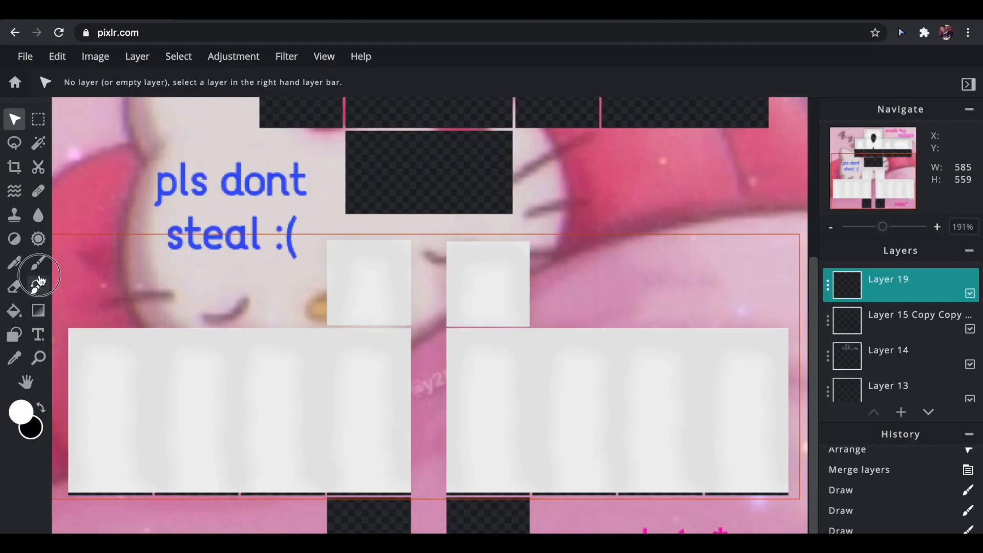
pyautogui.moveTo(117, 366); pyautogui.dragTo(112, 448)
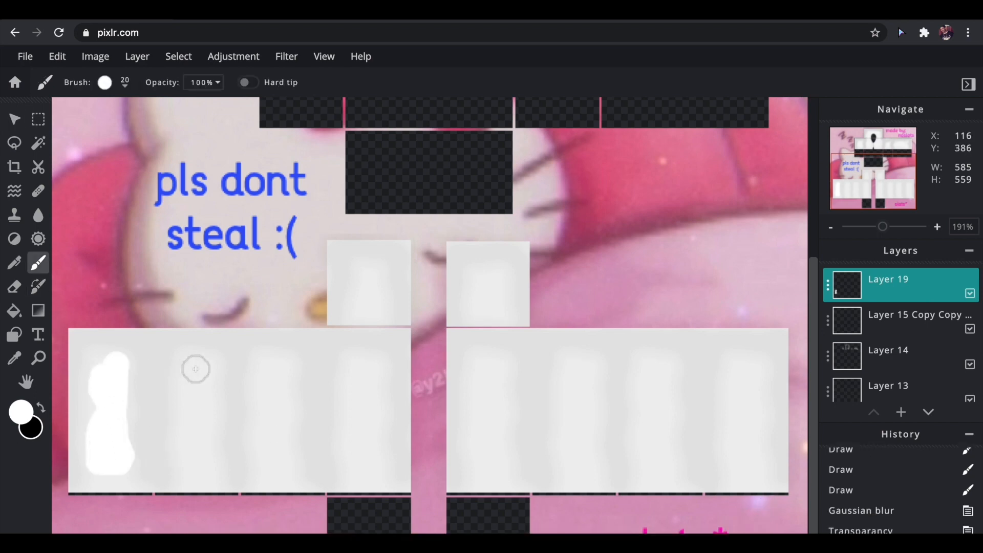
pyautogui.moveTo(195, 368)
pyautogui.mouseDown()
pyautogui.moveTo(203, 442)
pyautogui.moveTo(200, 378)
pyautogui.moveTo(200, 462)
pyautogui.mouseUp()
pyautogui.moveTo(272, 384)
pyautogui.mouseDown()
pyautogui.moveTo(279, 449)
pyautogui.moveTo(272, 365)
pyautogui.moveTo(279, 471)
pyautogui.mouseUp()
pyautogui.moveTo(351, 401)
pyautogui.mouseDown()
pyautogui.moveTo(364, 454)
pyautogui.moveTo(377, 356)
pyautogui.mouseUp()
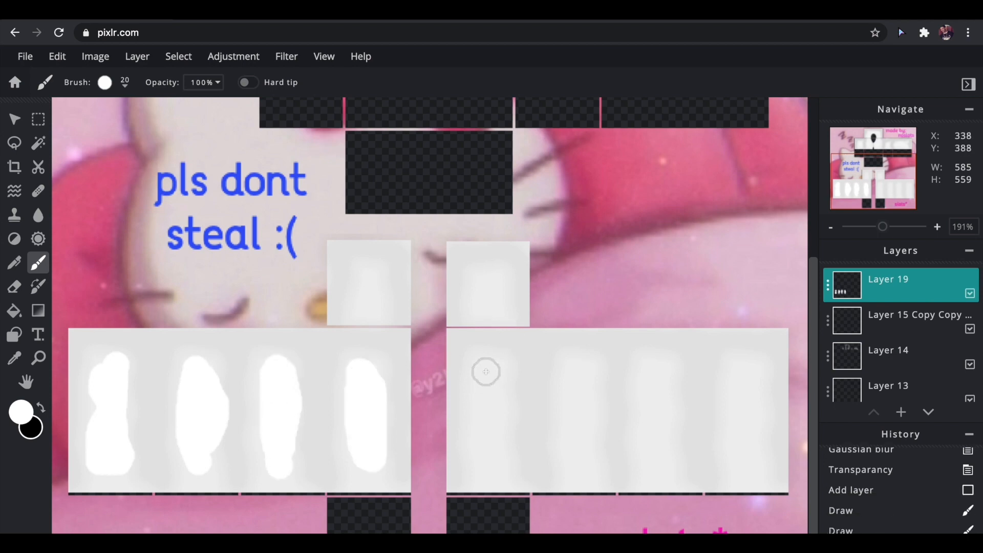
pyautogui.moveTo(486, 371)
pyautogui.mouseDown()
pyautogui.moveTo(489, 447)
pyautogui.moveTo(484, 354)
pyautogui.mouseUp()
pyautogui.moveTo(579, 380)
pyautogui.mouseDown()
pyautogui.moveTo(573, 447)
pyautogui.moveTo(588, 379)
pyautogui.mouseUp()
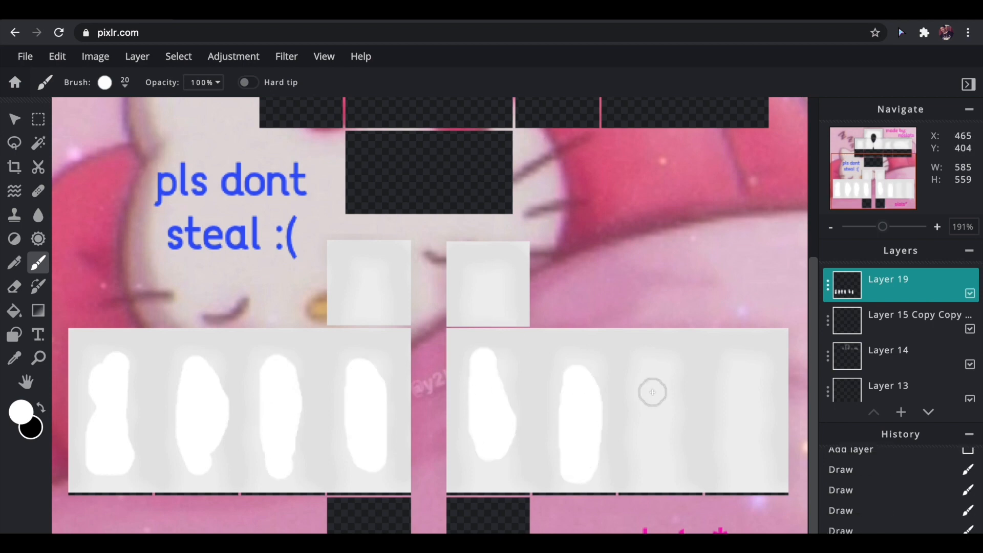
pyautogui.moveTo(652, 392)
pyautogui.mouseDown()
pyautogui.moveTo(658, 456)
pyautogui.moveTo(657, 358)
pyautogui.mouseUp()
pyautogui.moveTo(750, 389); pyautogui.dragTo(753, 438)
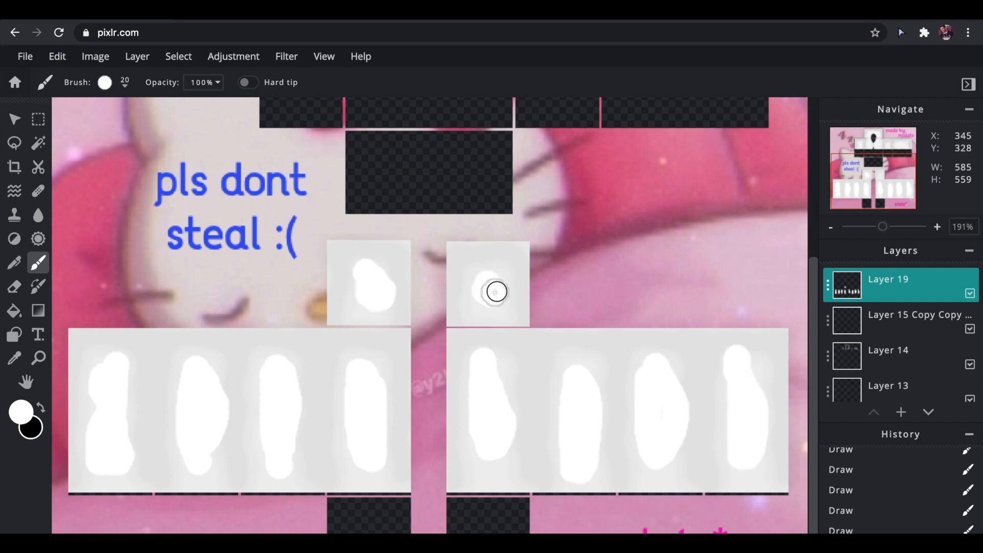
# - Apply a blur with an amount of 31 to the white sleeve highlights on the topmost layer
pyautogui.click(14, 119)
pyautogui.click(286, 56)
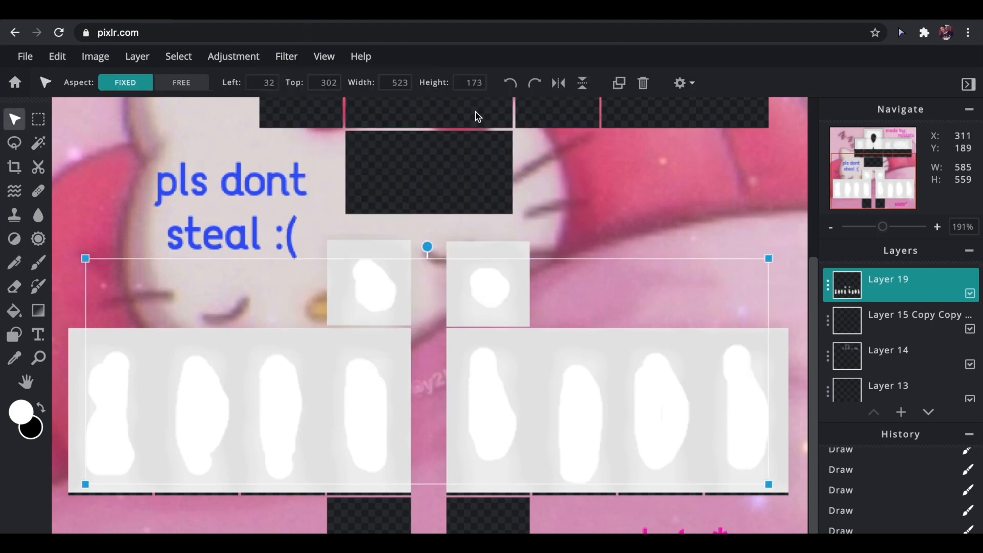
pyautogui.click(286, 56)
pyautogui.moveTo(298, 108)
pyautogui.click(441, 133)
pyautogui.moveTo(566, 362); pyautogui.dragTo(641, 365)
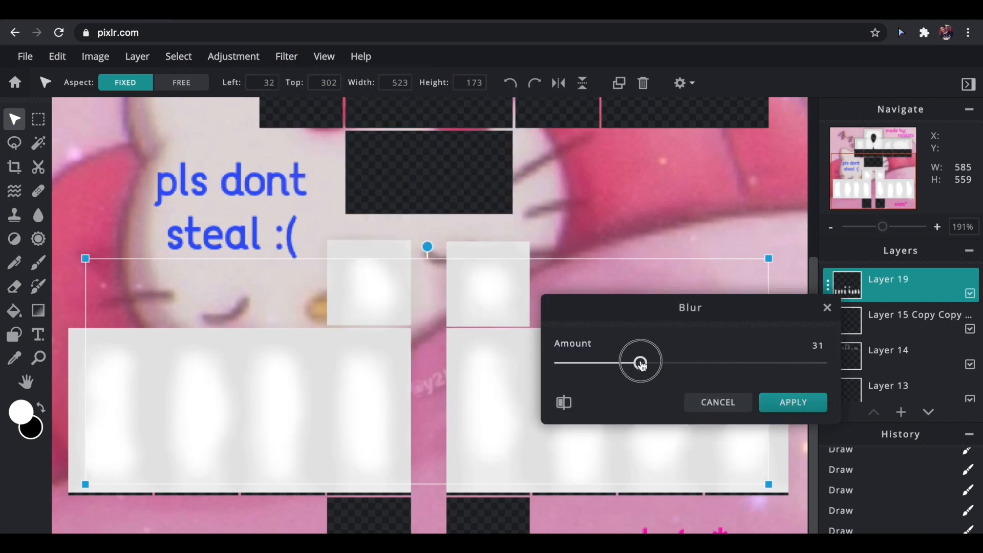
pyautogui.click(799, 404)
# - Lower the transparency value of the blurred sleeve highlight layer to soften the highlights, and deselect the layer
pyautogui.click(828, 287)
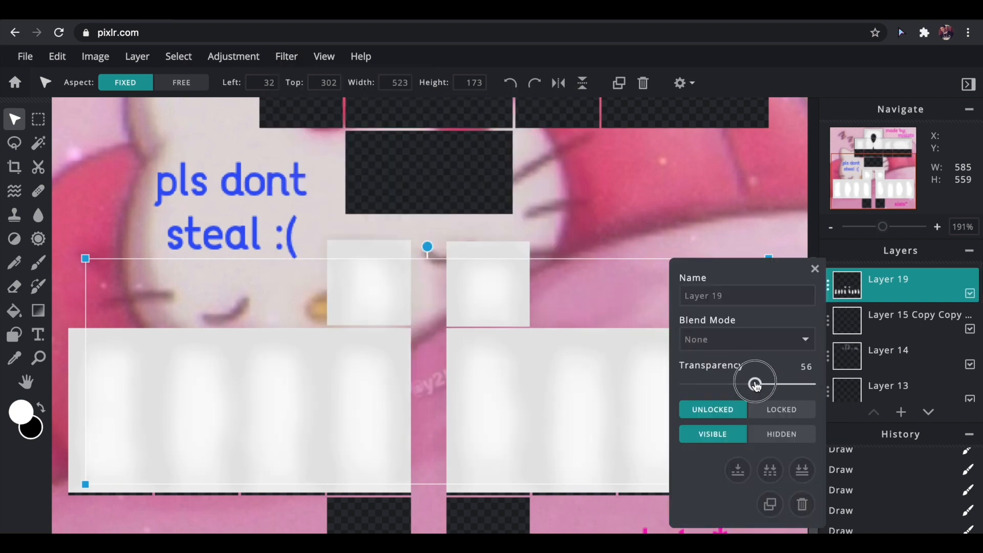
pyautogui.click(814, 268)
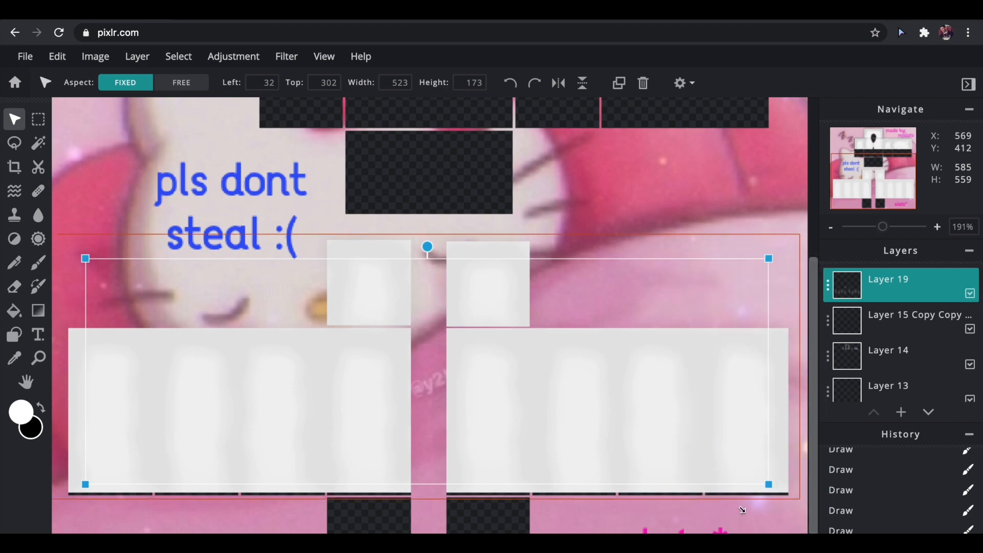
pyautogui.click(731, 525)
# - Save the finished shirt template as a PNG image named "button up cardigan" and download it
pyautogui.moveTo(879, 227); pyautogui.dragTo(884, 226)
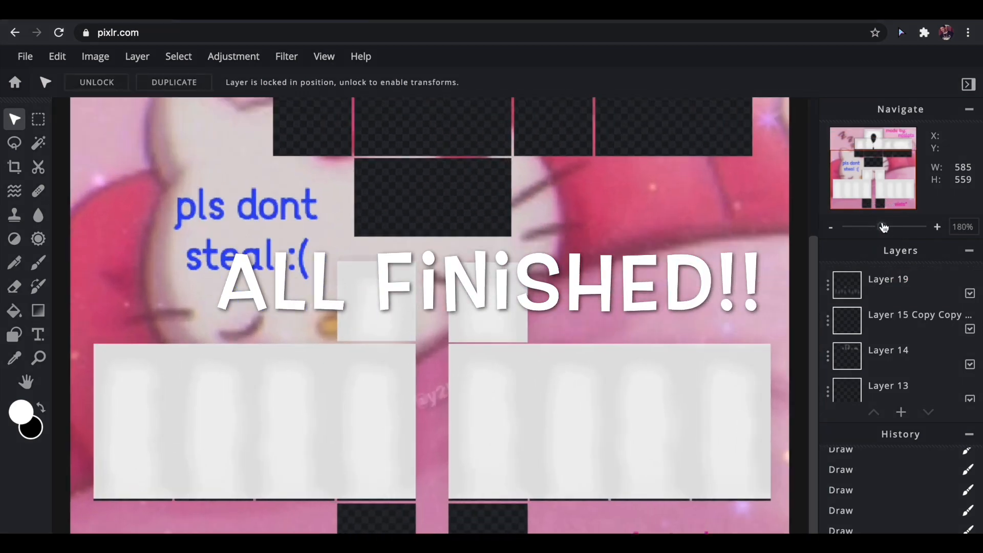
pyautogui.moveTo(814, 307); pyautogui.dragTo(816, 175)
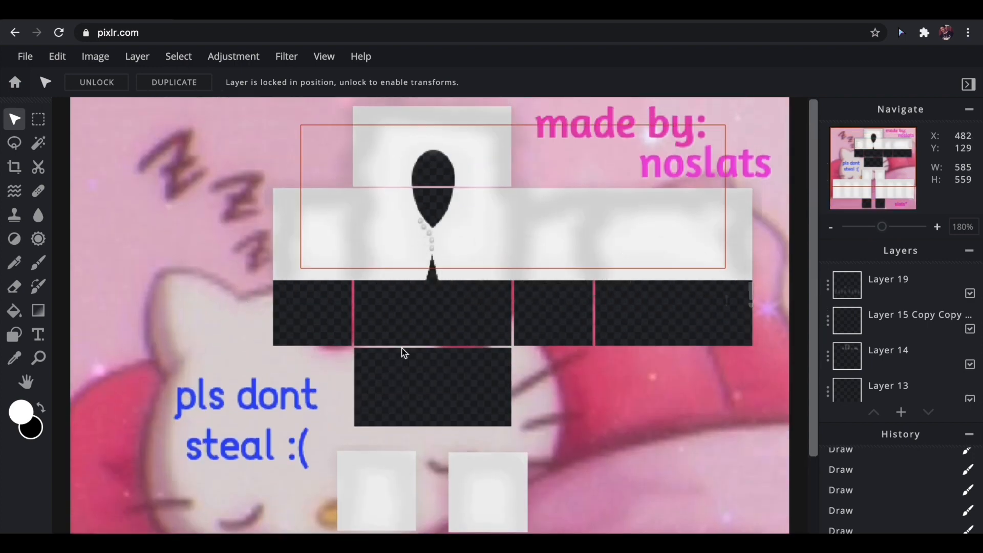
pyautogui.moveTo(815, 221); pyautogui.dragTo(811, 128)
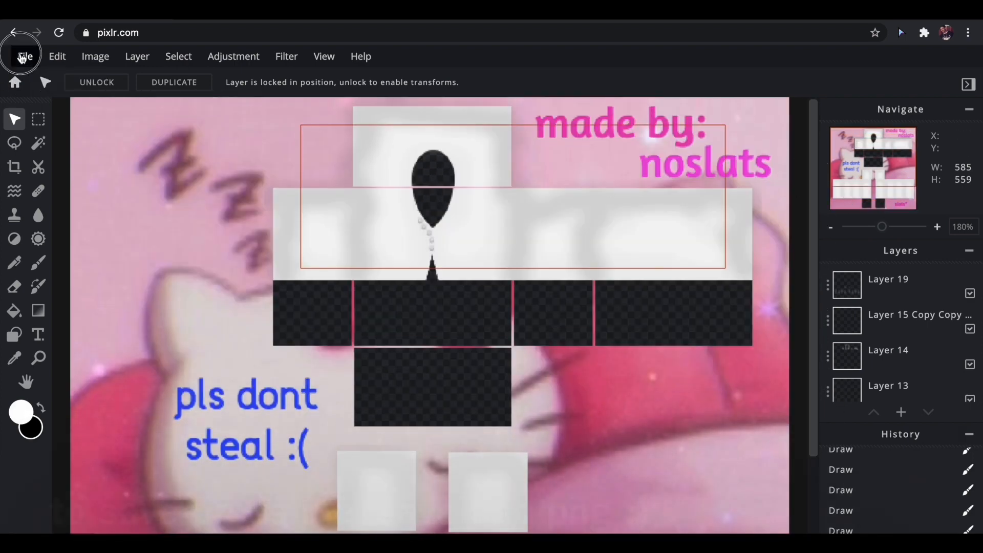
pyautogui.click(25, 56)
pyautogui.click(52, 176)
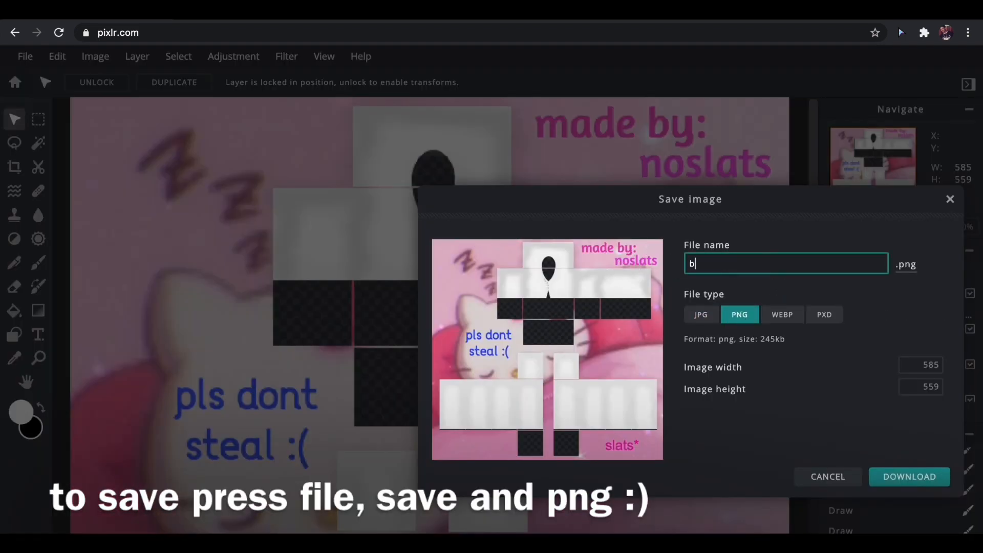
pyautogui.write('button up cardigan')
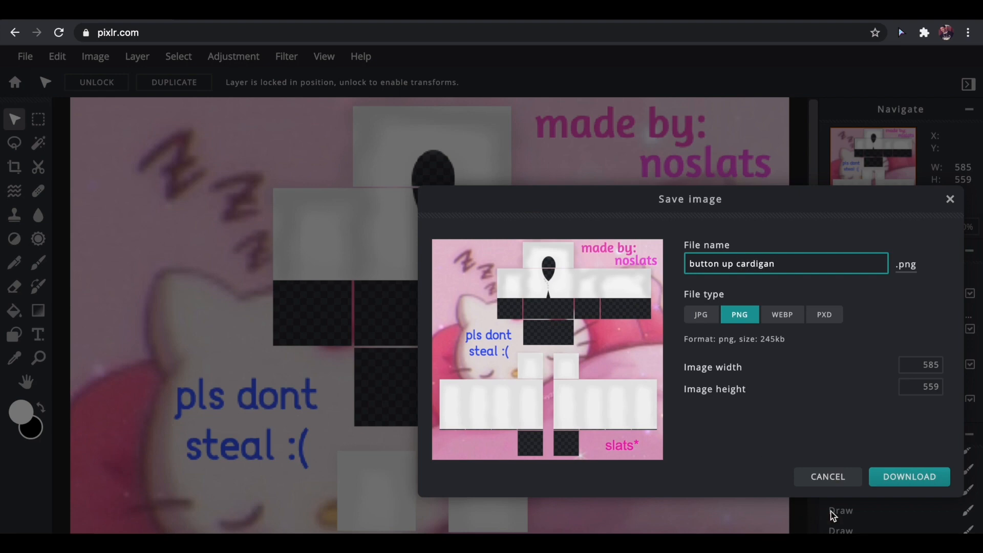
pyautogui.click(898, 475)
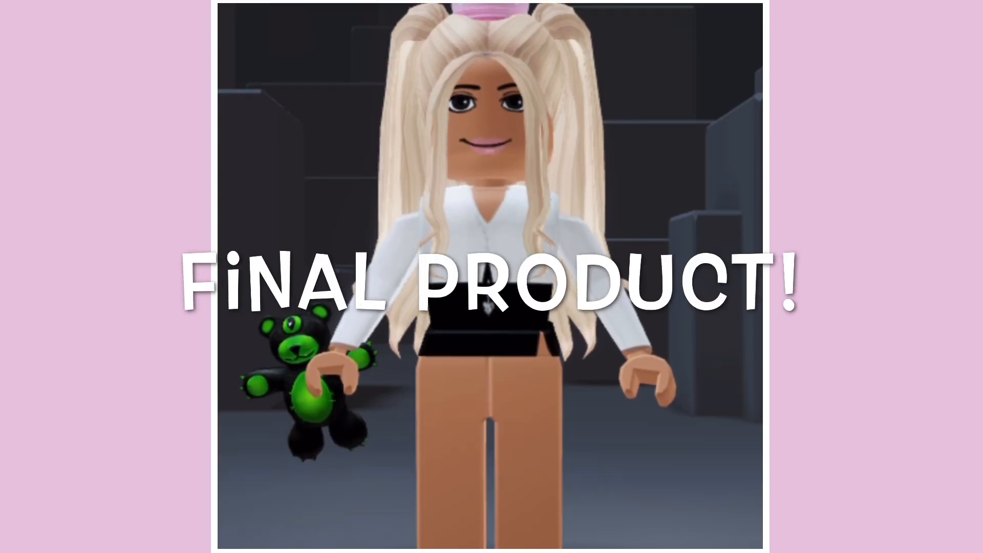